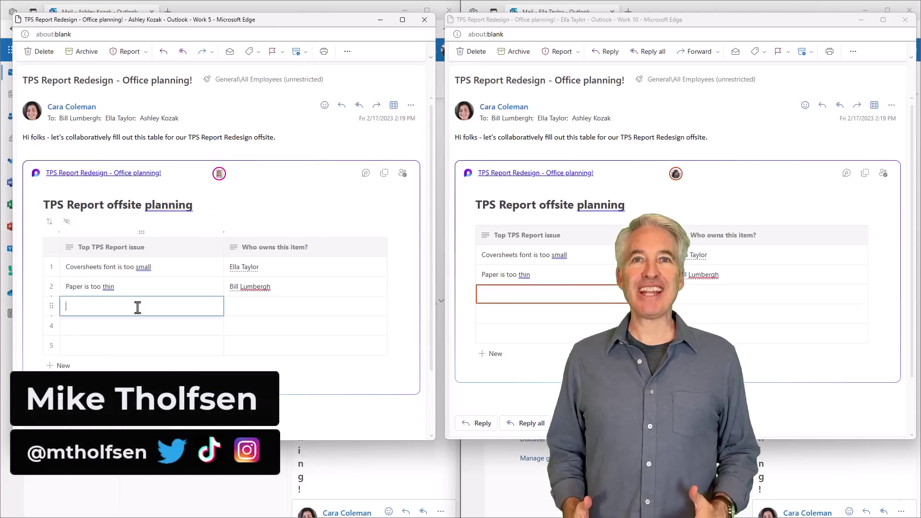
- Add 'Why do we even need TPS reports?' to row 3 with Andy as its owner
type("Why do we even need TPS reports?")
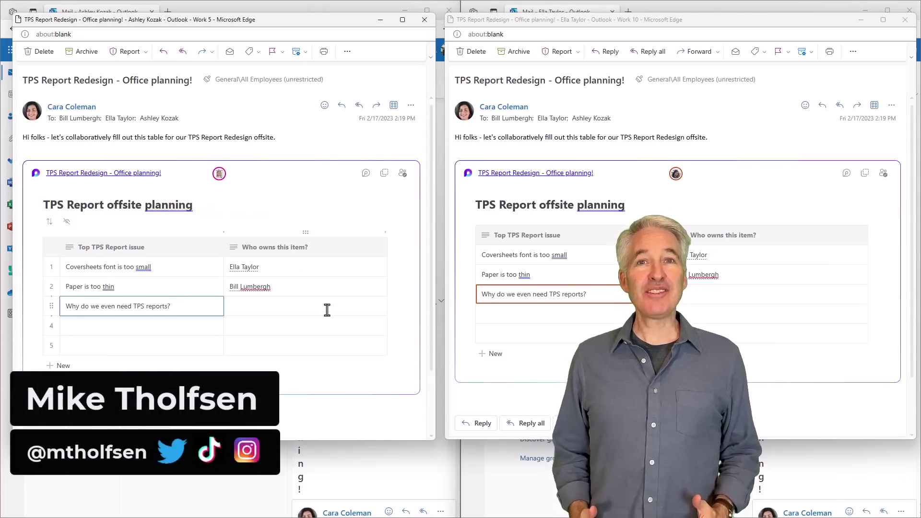
left_click(707, 293)
type("Andy")
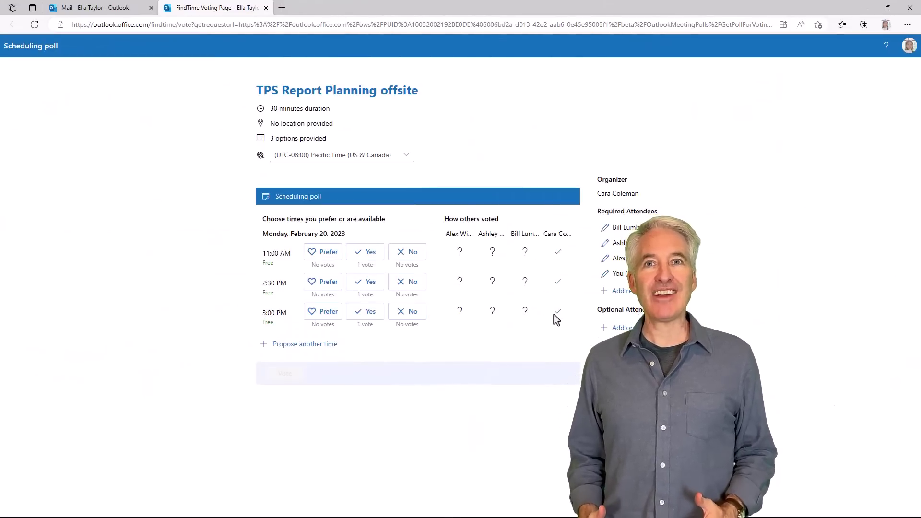
- Vote Yes for 11:00 AM, Prefer for 2:30 PM and No for 3:00 PM on the poll
left_click(365, 252)
left_click(323, 281)
left_click(408, 312)
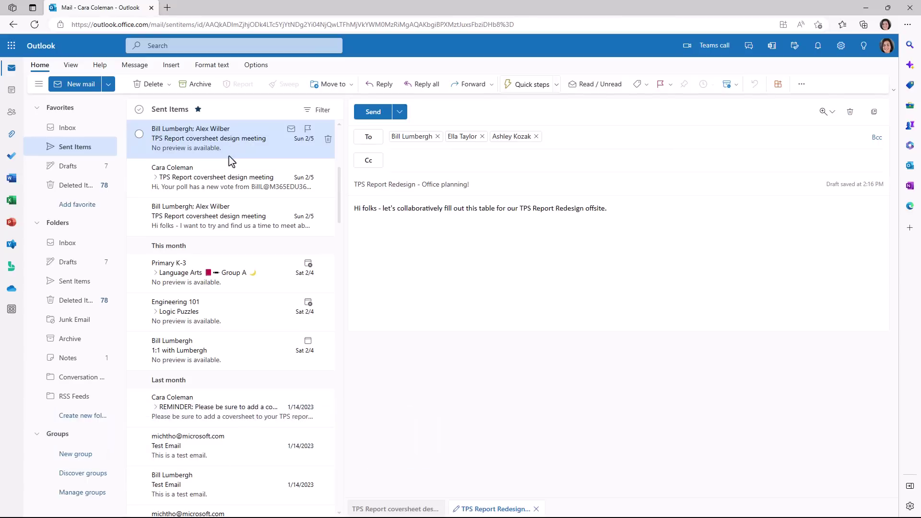
- From the draft body, show the Loop component types available under Insert
left_click(568, 235)
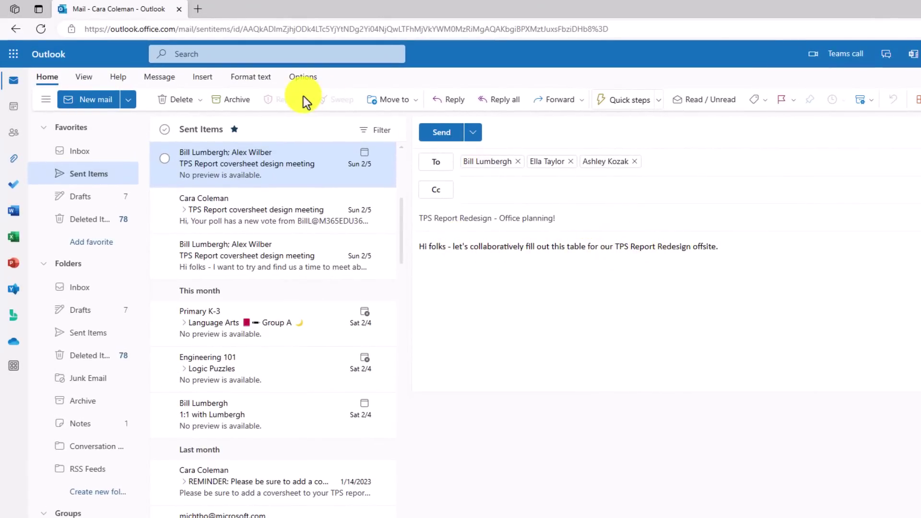
left_click(203, 77)
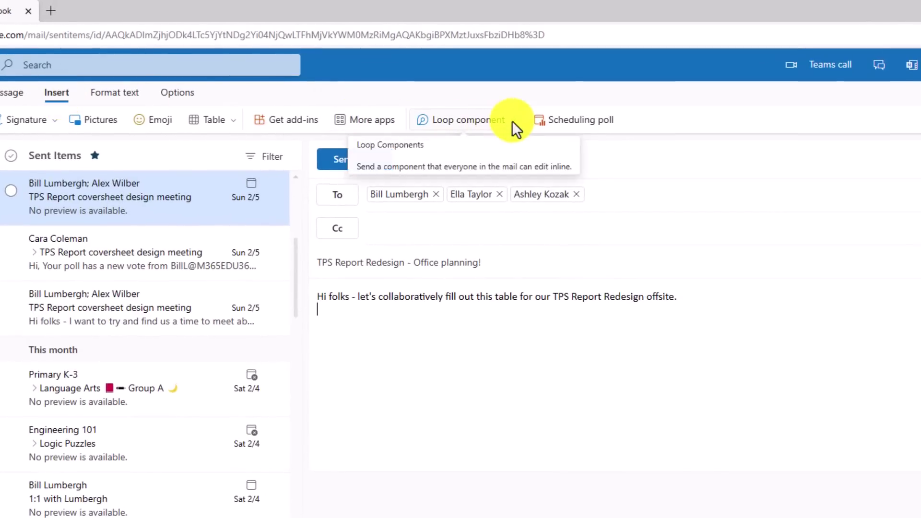
left_click(511, 121)
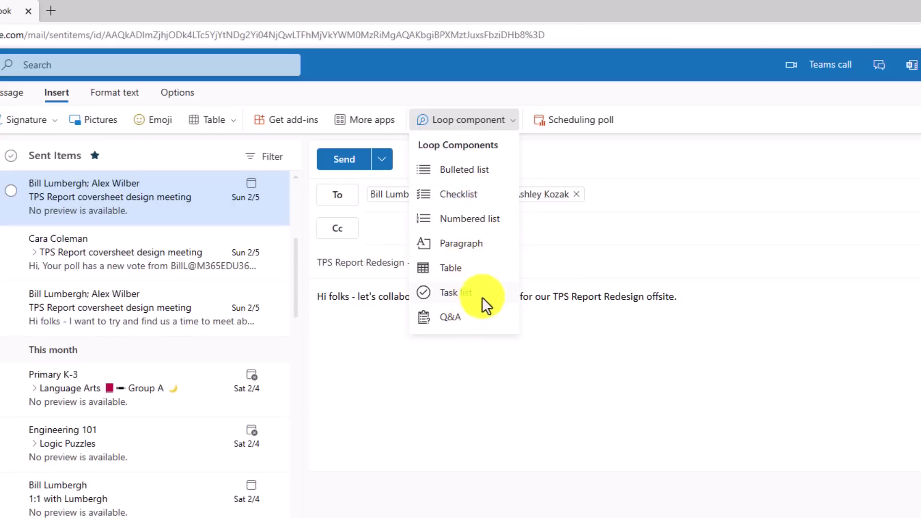
- Insert a Loop table titled TPS Report offsite planning and send the email
left_click(446, 265)
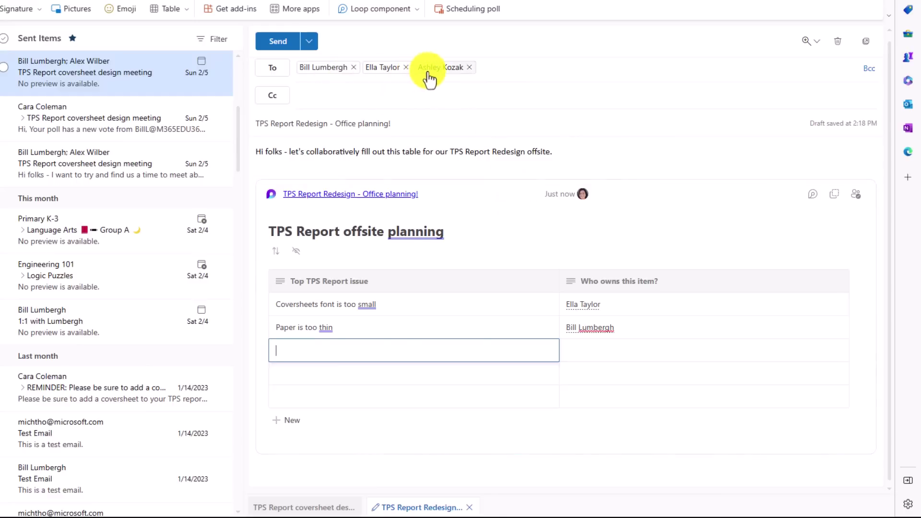
left_click(278, 42)
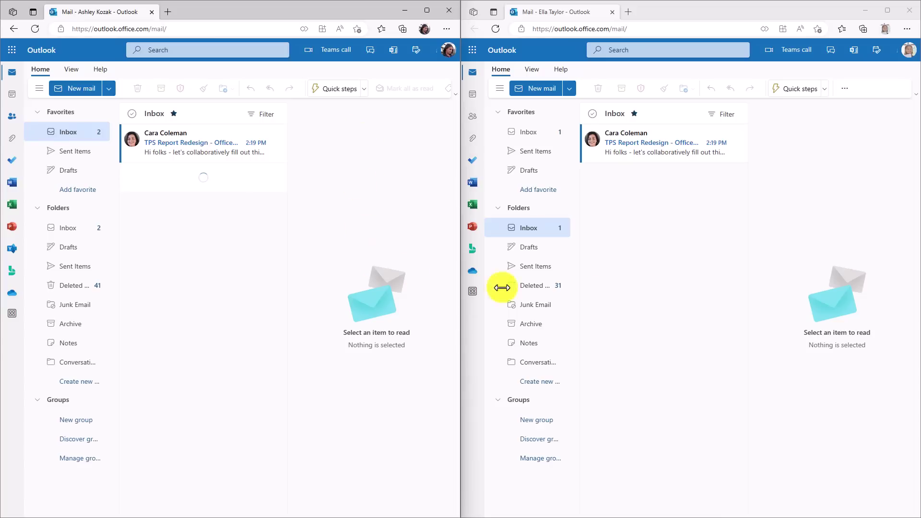
- Pop out the TPS Report Redesign message in both recipients' inboxes as separate windows
left_click(178, 143)
double_click(178, 143)
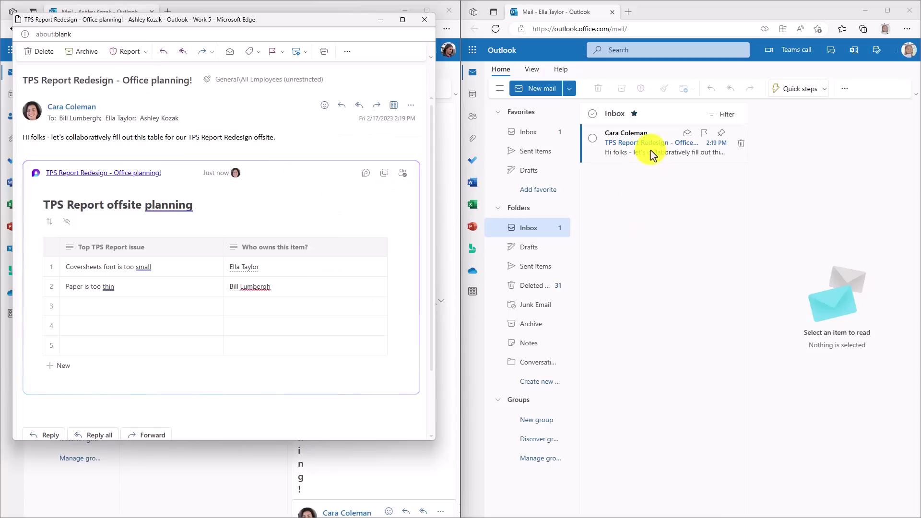
double_click(656, 148)
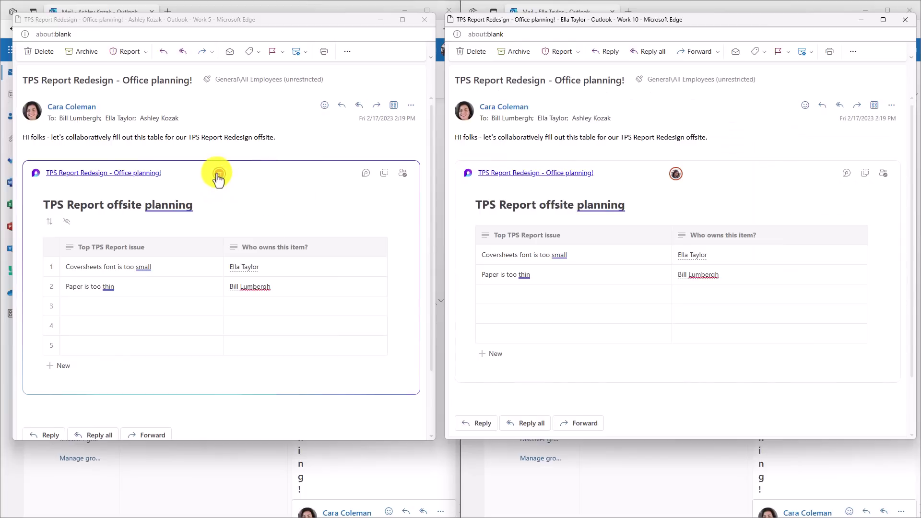
mouse_move(218, 178)
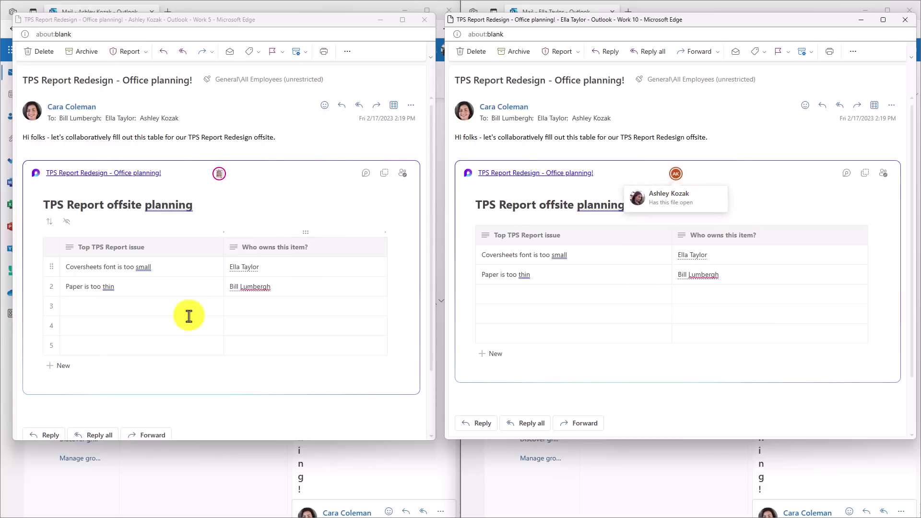
- Fill row 3 with the TPS reports question and set Andy as owner from the second window
left_click(138, 308)
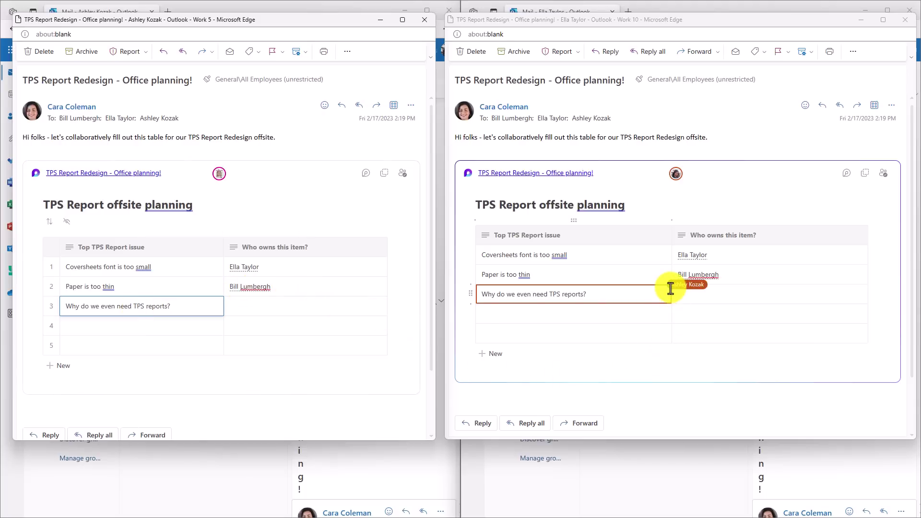
left_click(711, 294)
type("Andy")
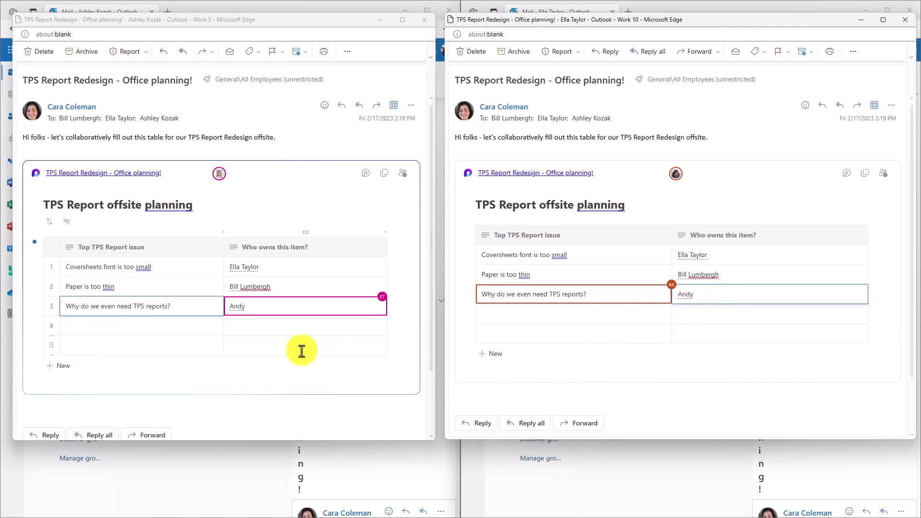
- Enter 4 in row 4 and 6 in the row below, then move to its owner cell
left_click(196, 326)
type("4")
key("Return")
type("6")
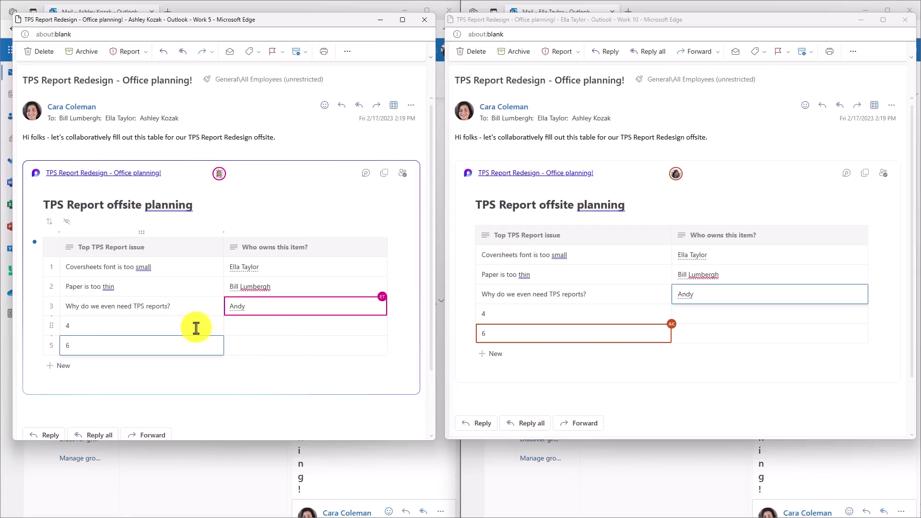
key("Tab")
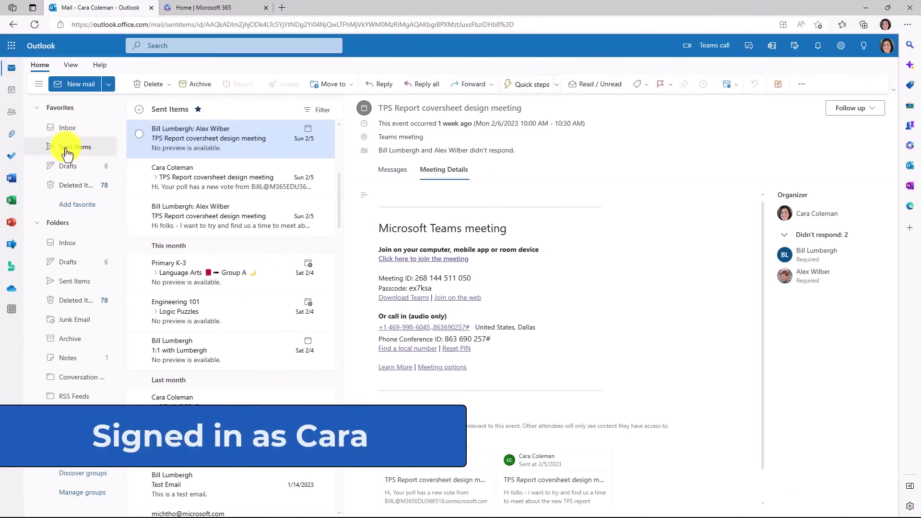
- Open the sent TPS Report Redesign email from Sent Items and launch its Loop table full-page
left_click(66, 149)
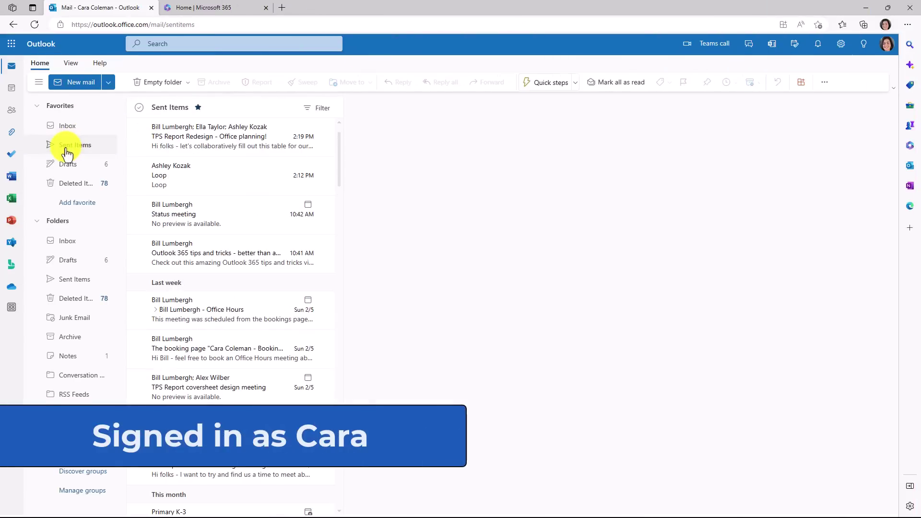
left_click(227, 147)
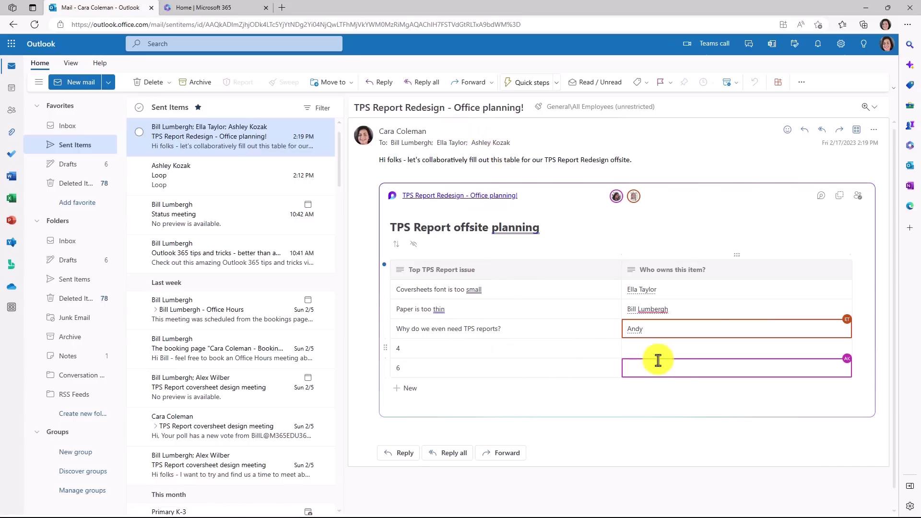
left_click(463, 197)
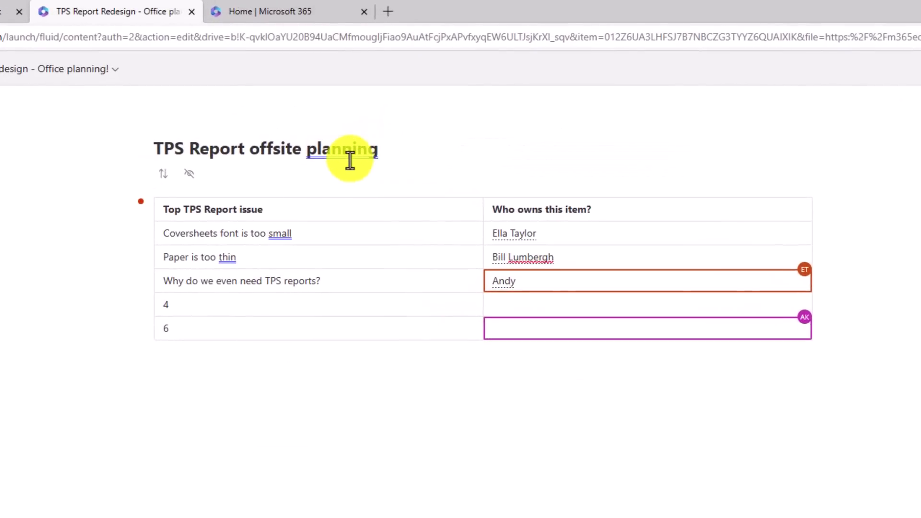
left_click(164, 175)
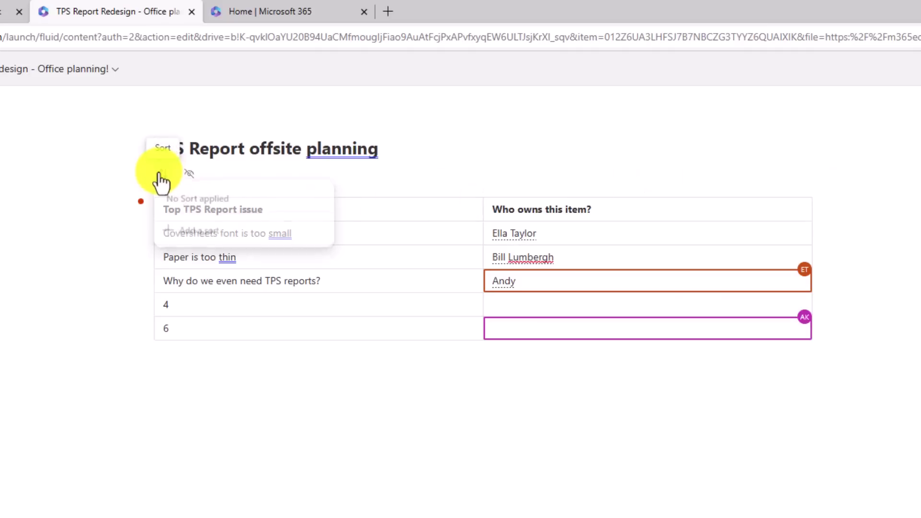
left_click(215, 236)
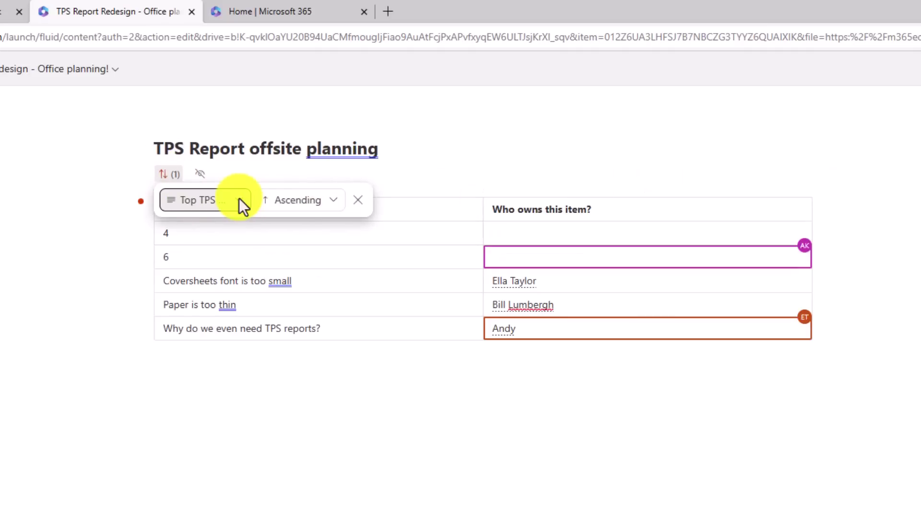
left_click(240, 201)
left_click(225, 257)
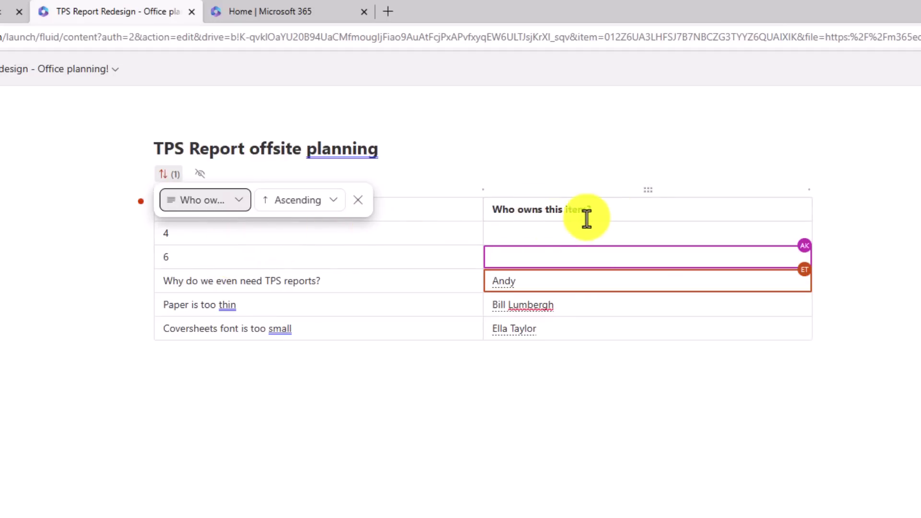
left_click(314, 201)
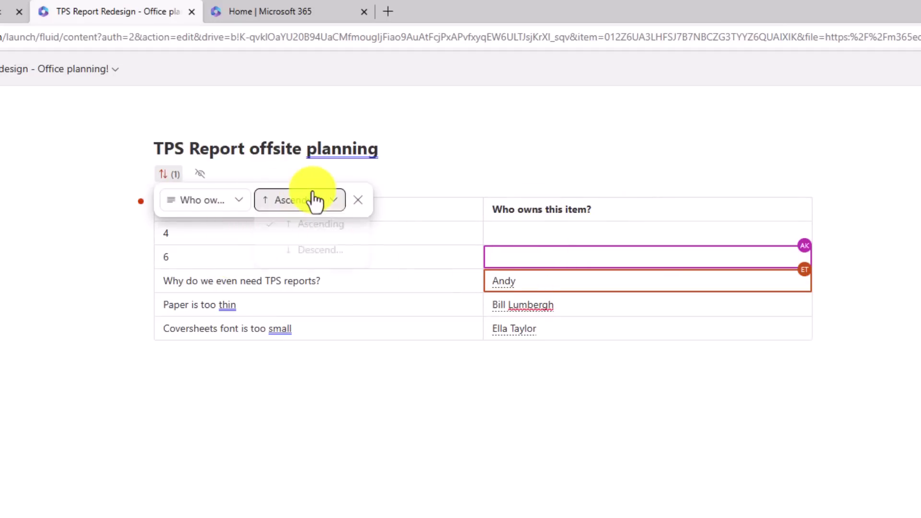
left_click(316, 250)
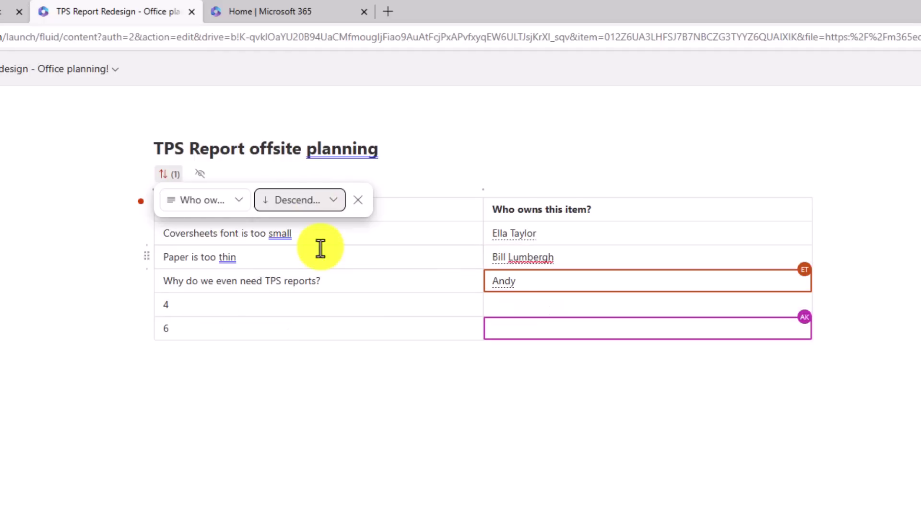
left_click(358, 201)
left_click(541, 148)
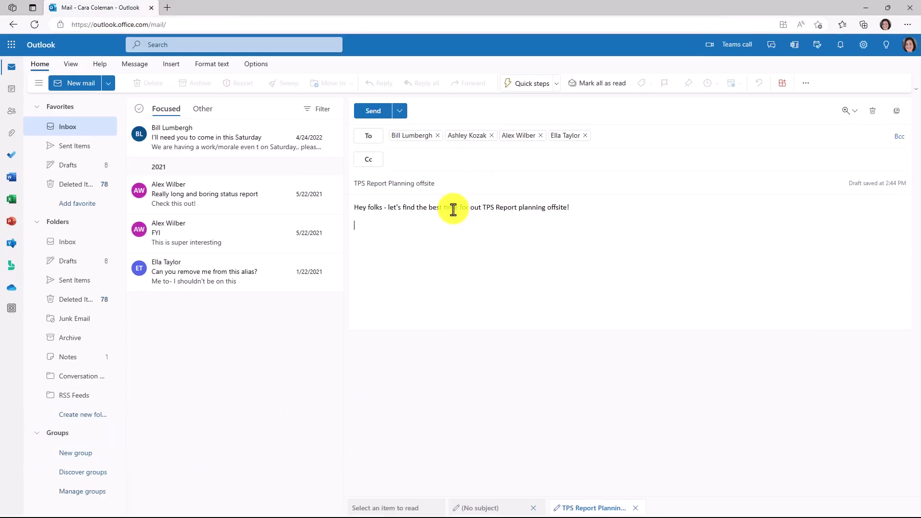
- Add a new line after the body text and show the draft's Insert options
key("Return")
left_click(170, 64)
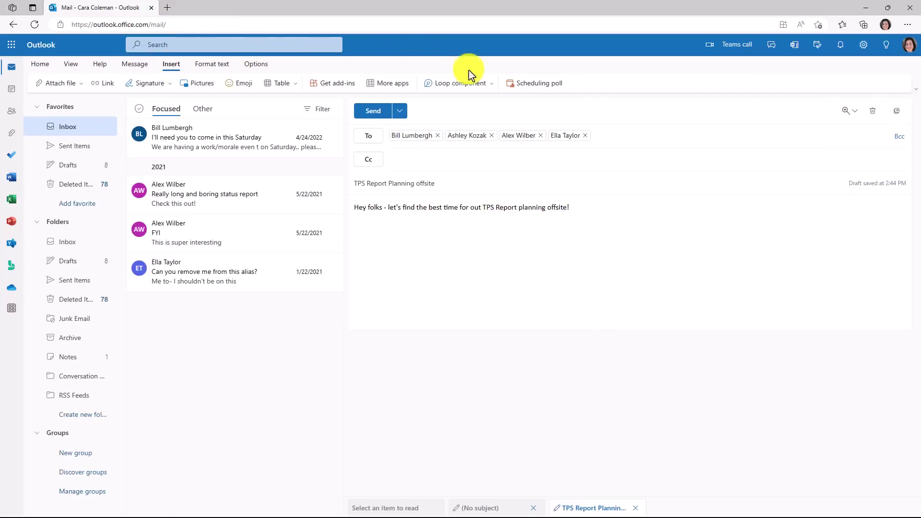
- Start a scheduling poll and check attendee availability for the 08:30 AM and 08:00 AM slots
left_click(548, 85)
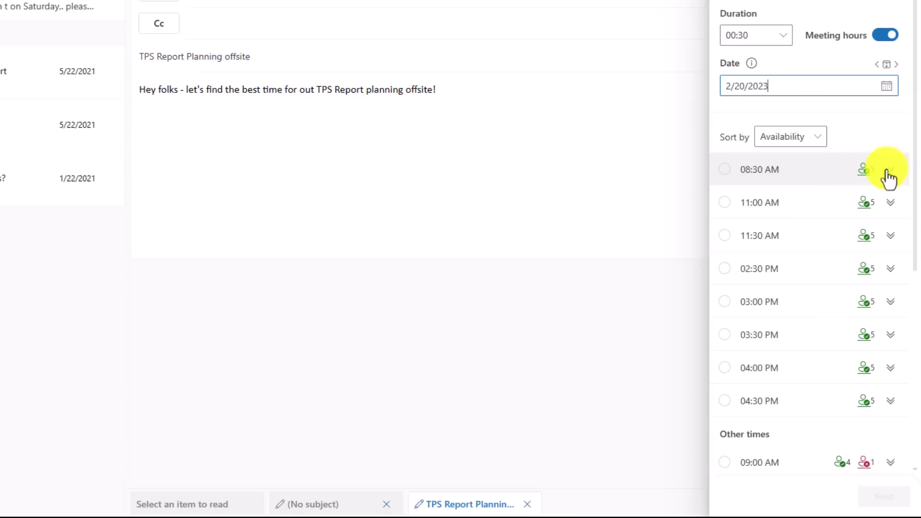
left_click(888, 172)
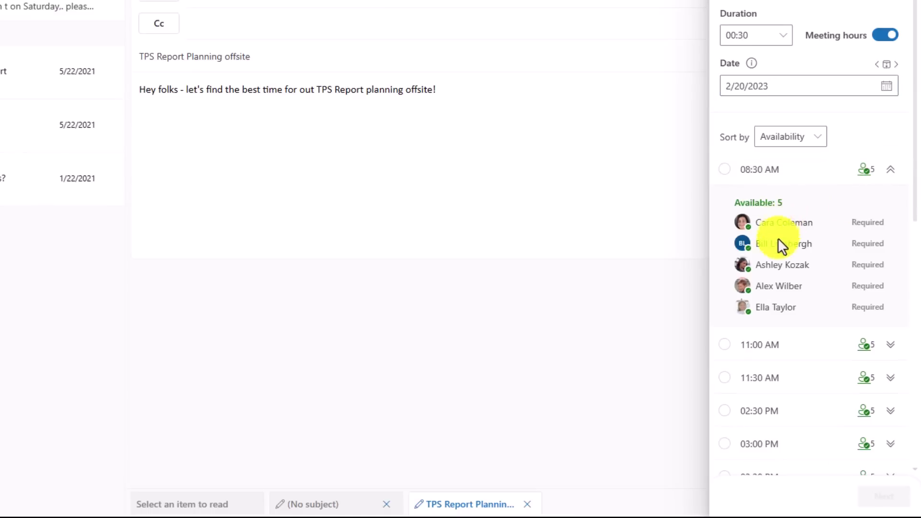
left_click(891, 172)
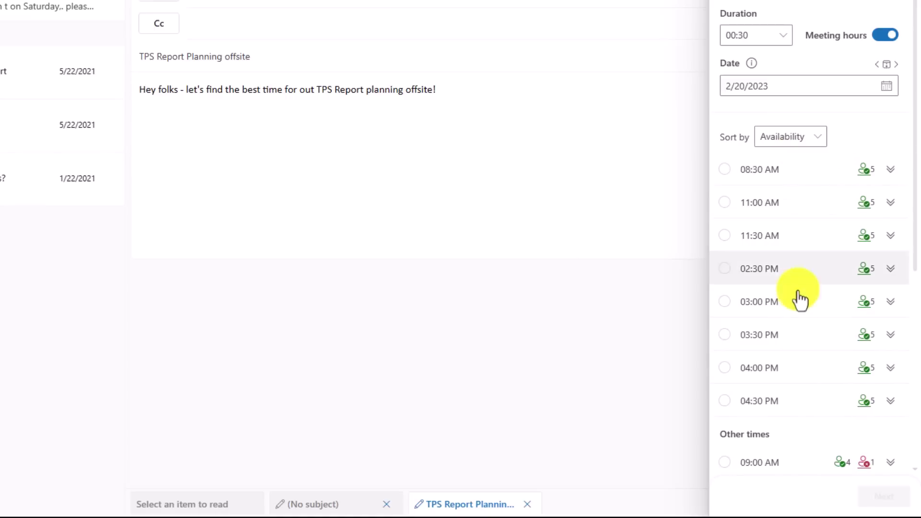
scroll(816, 315, "down", 5)
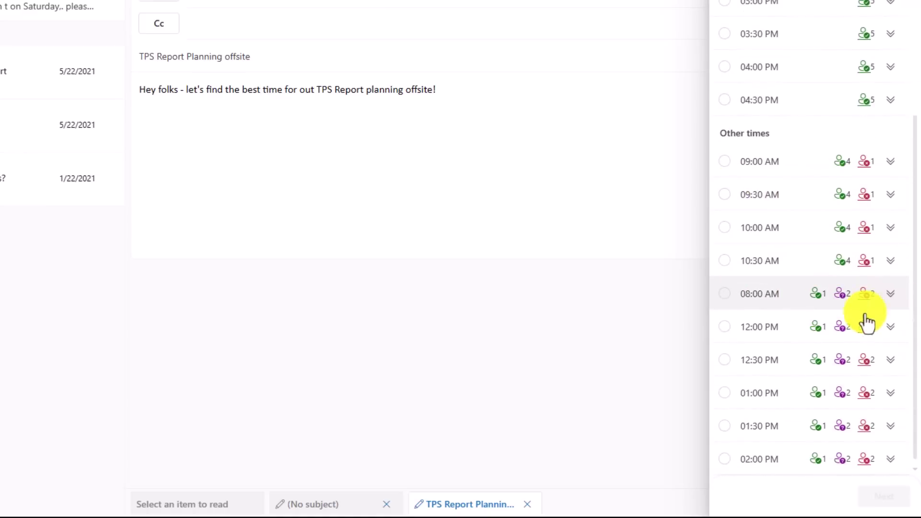
left_click(856, 305)
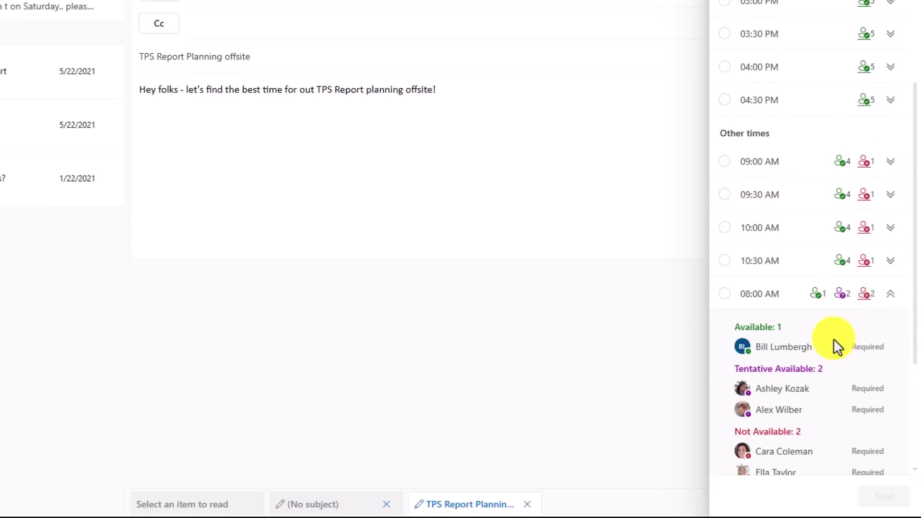
left_click(888, 295)
scroll(863, 273, "up", 6)
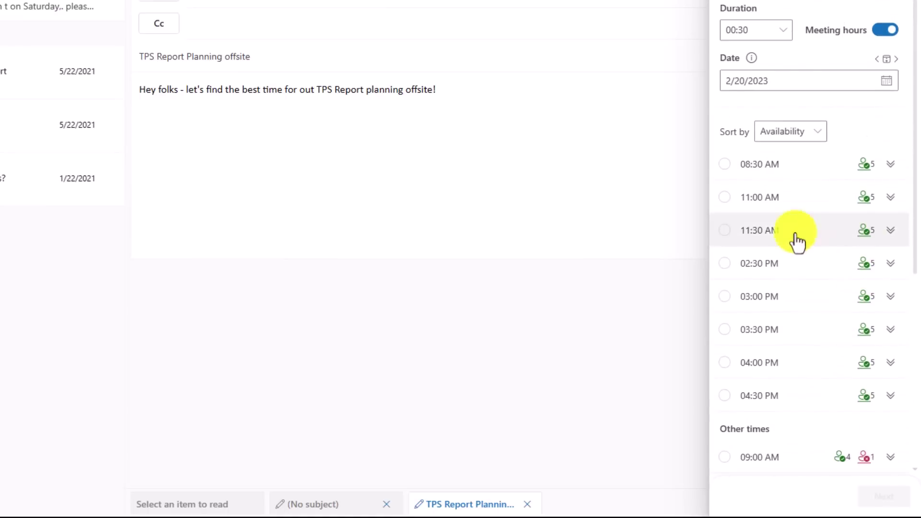
- Select 11:00 AM, 2:30 PM and 3:00 PM on Monday, February 20 and continue
left_click(723, 201)
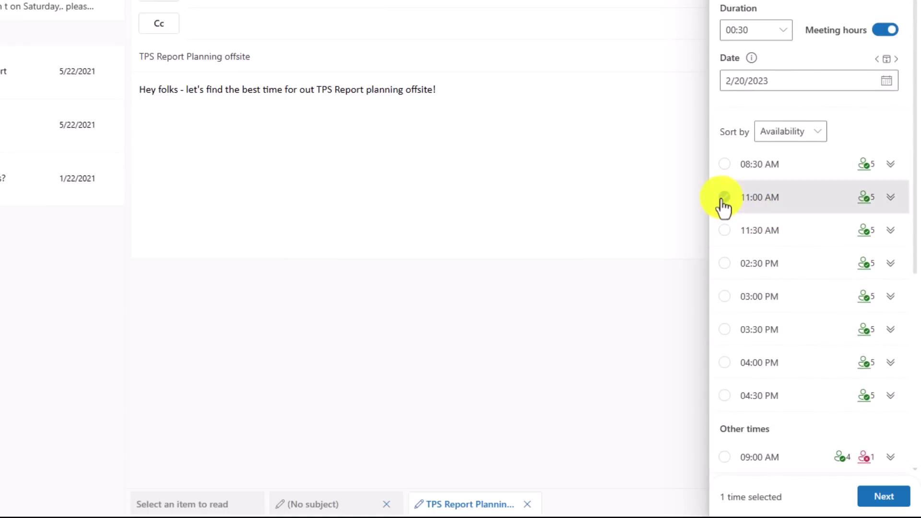
left_click(724, 266)
left_click(724, 298)
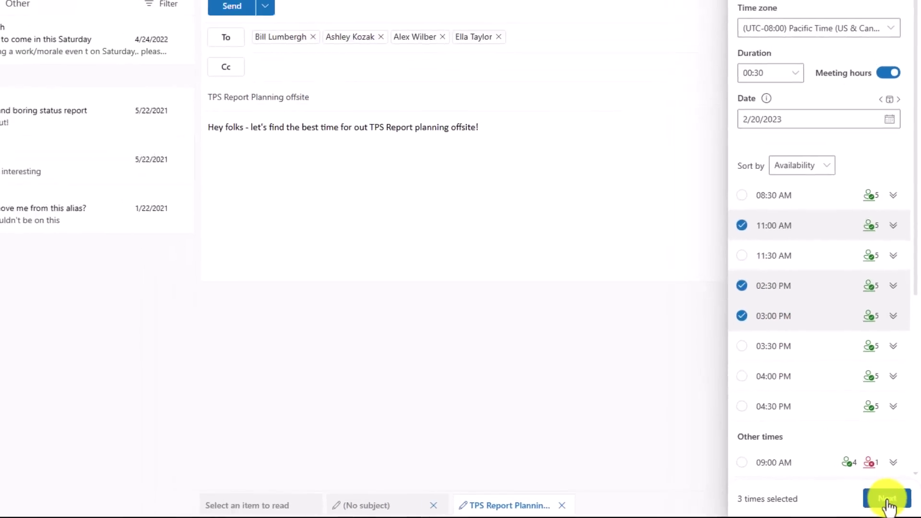
left_click(887, 499)
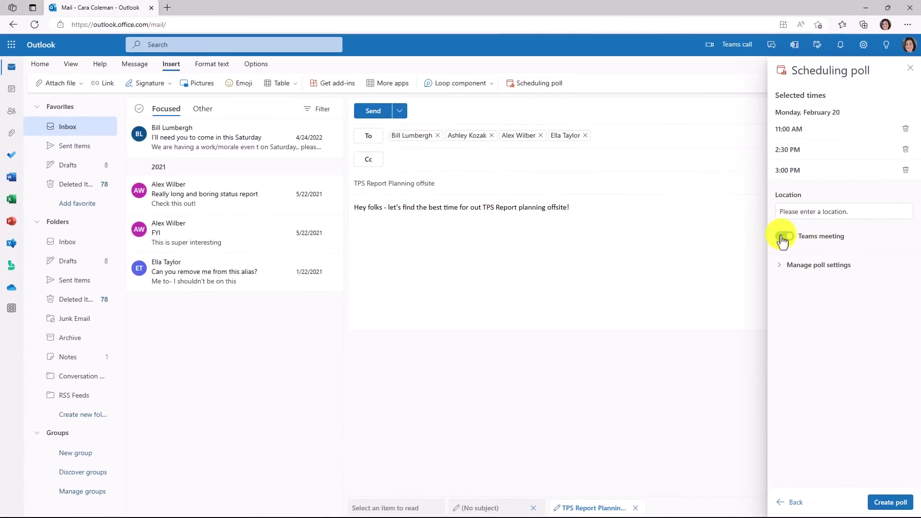
- Review the poll settings, insert the TPS Report Planning offsite poll and send the email
left_click(779, 270)
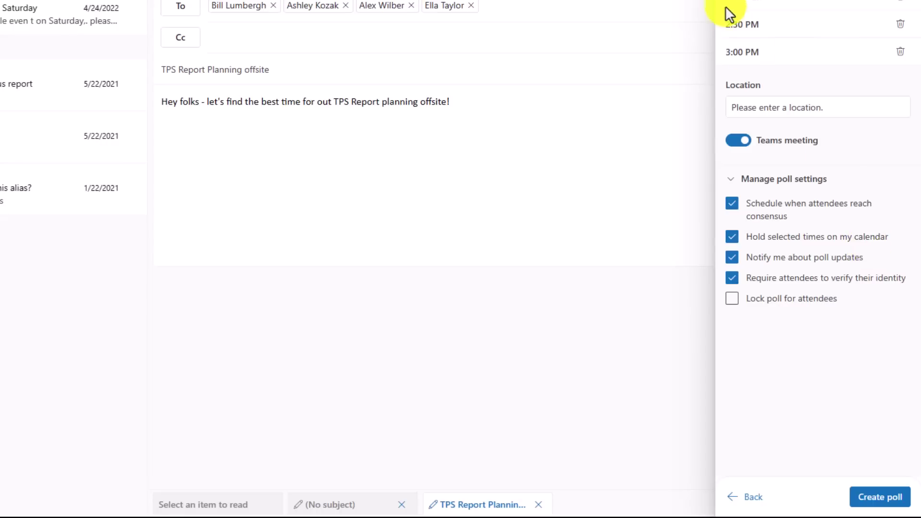
mouse_move(896, 207)
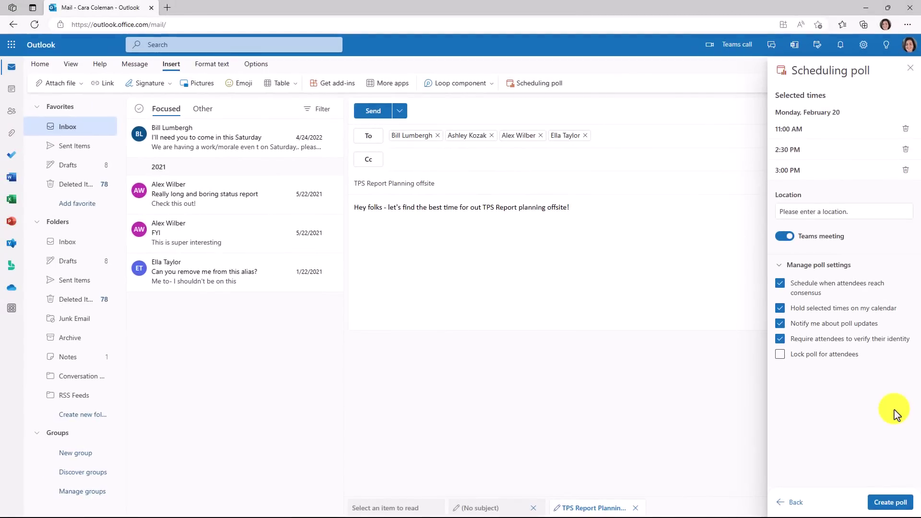
left_click(890, 503)
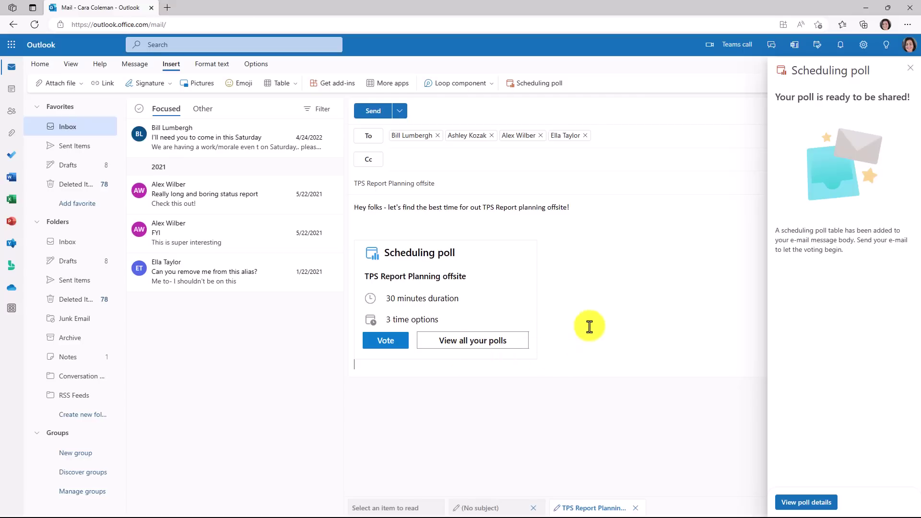
left_click(372, 112)
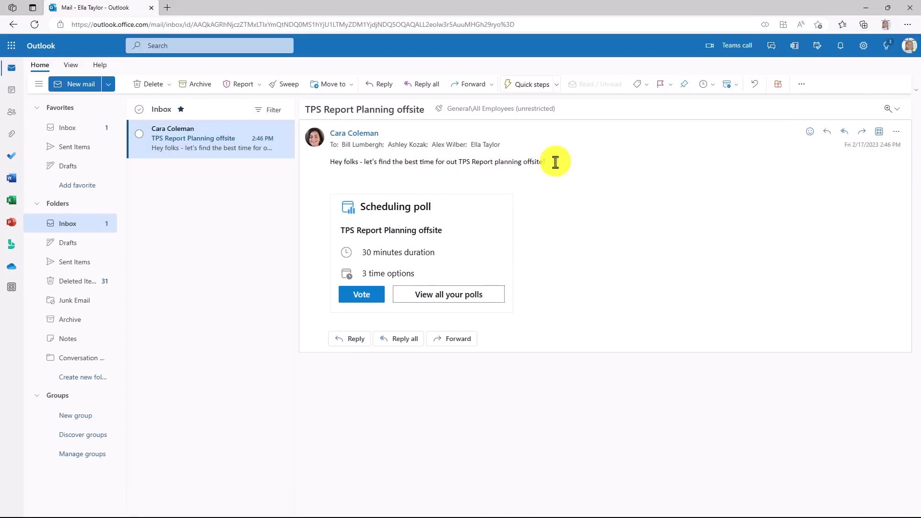
- Open the TPS Report Planning offsite poll's voting page from the attendee's email
left_click(358, 297)
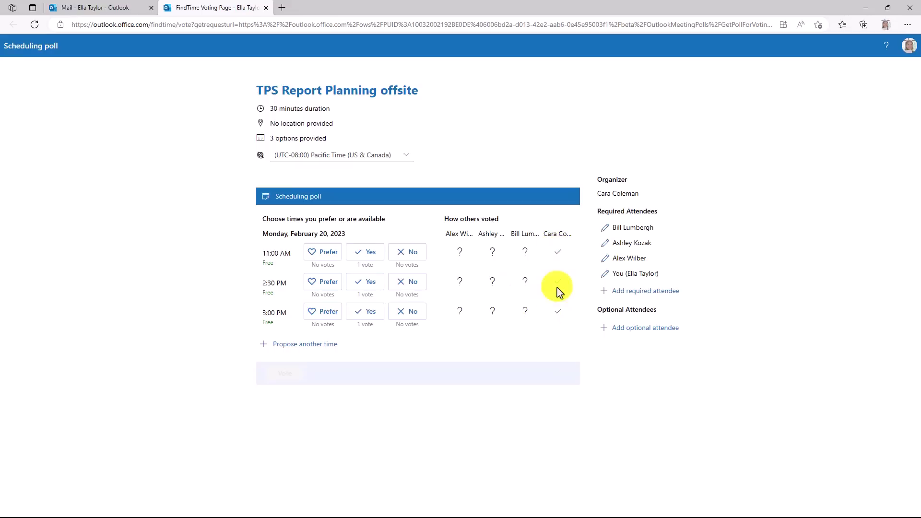
- Mark 11:00 AM Yes, 2:30 PM Prefer and 3:00 PM No, then submit the votes
left_click(361, 252)
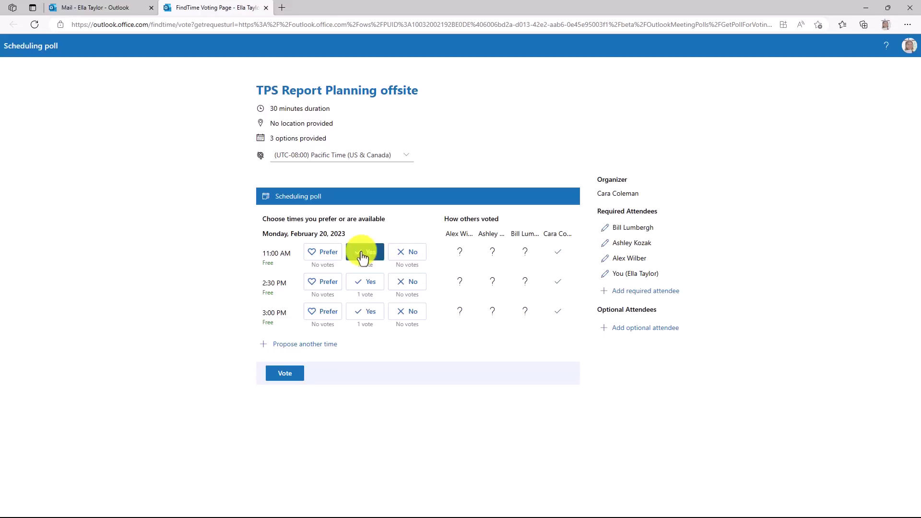
left_click(322, 286)
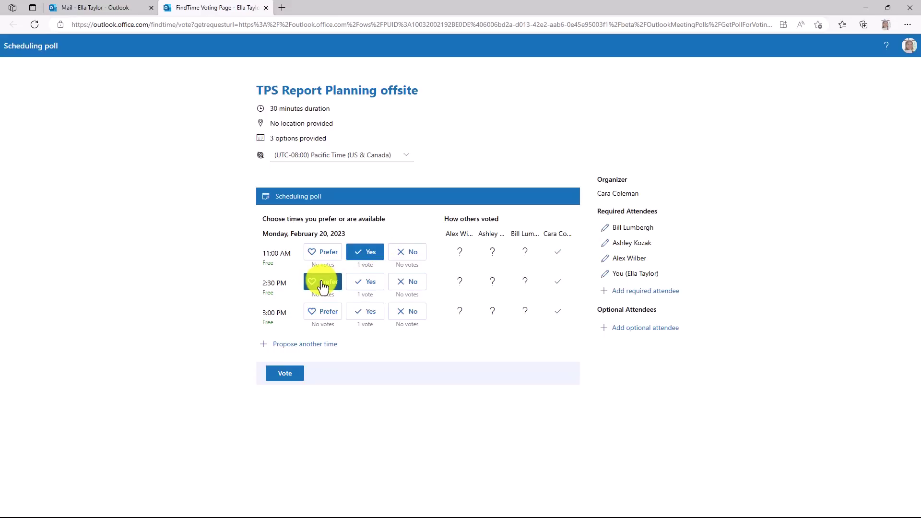
left_click(411, 314)
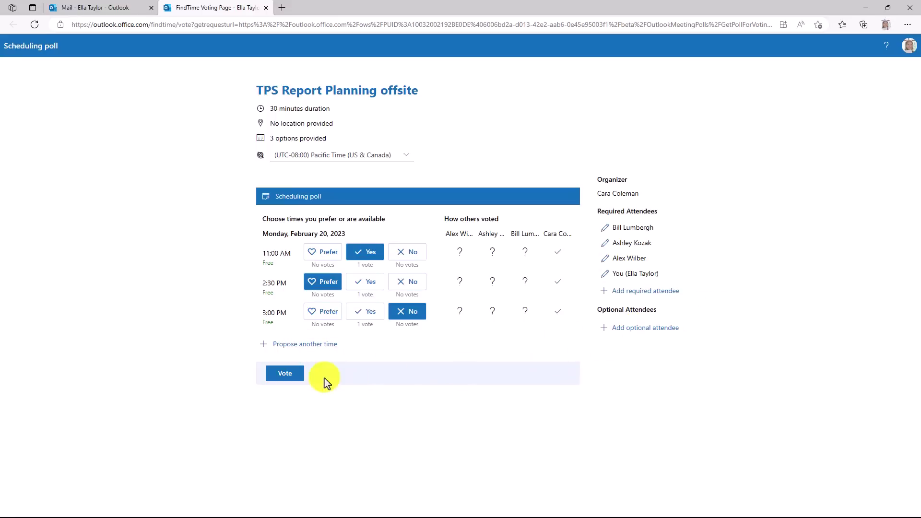
left_click(286, 375)
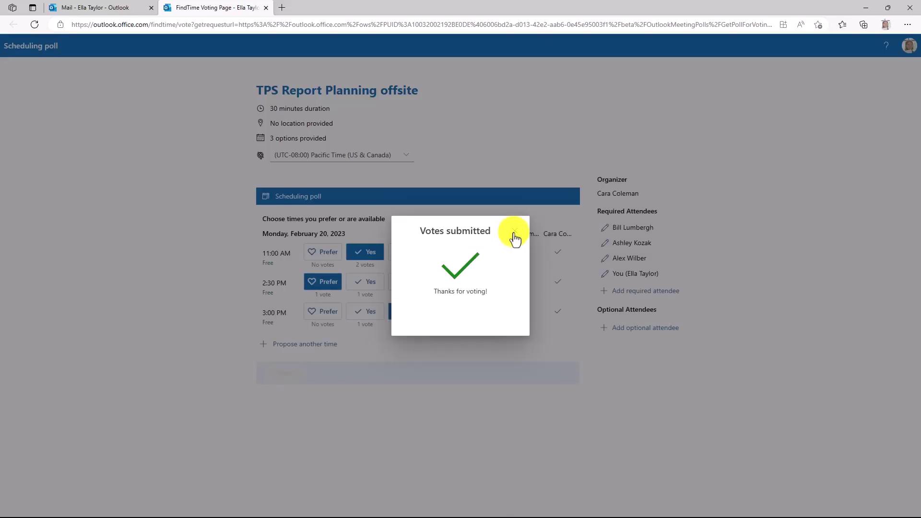
left_click(512, 235)
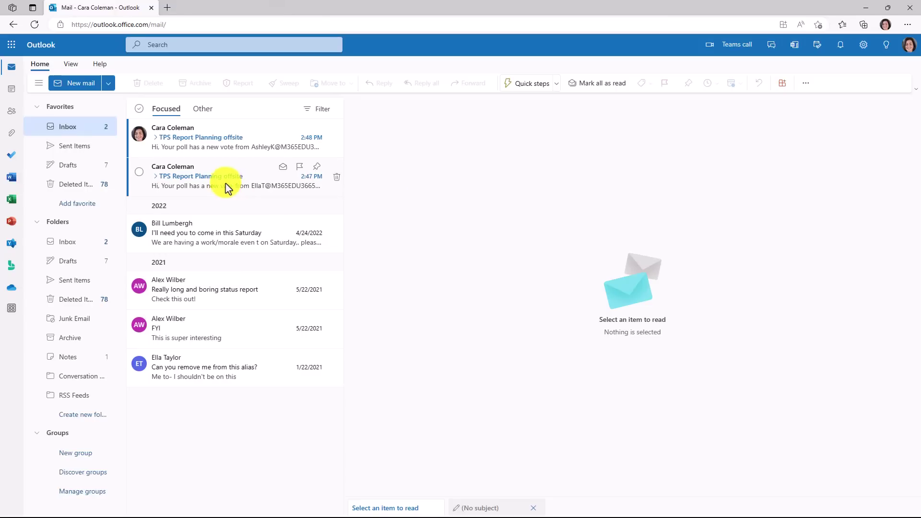
- Read both 'Your poll has a new vote' emails showing 3 of 5 votes, then open the full poll
left_click(224, 188)
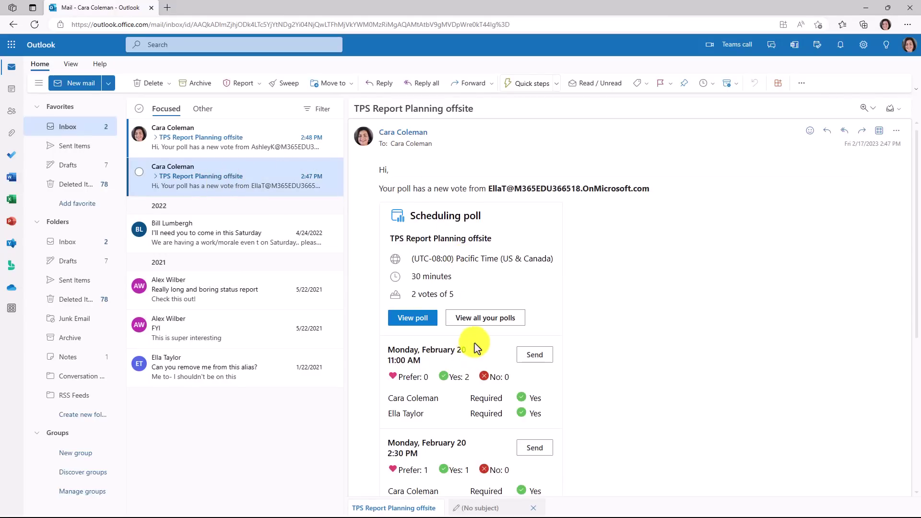
scroll(432, 336, "down", 1)
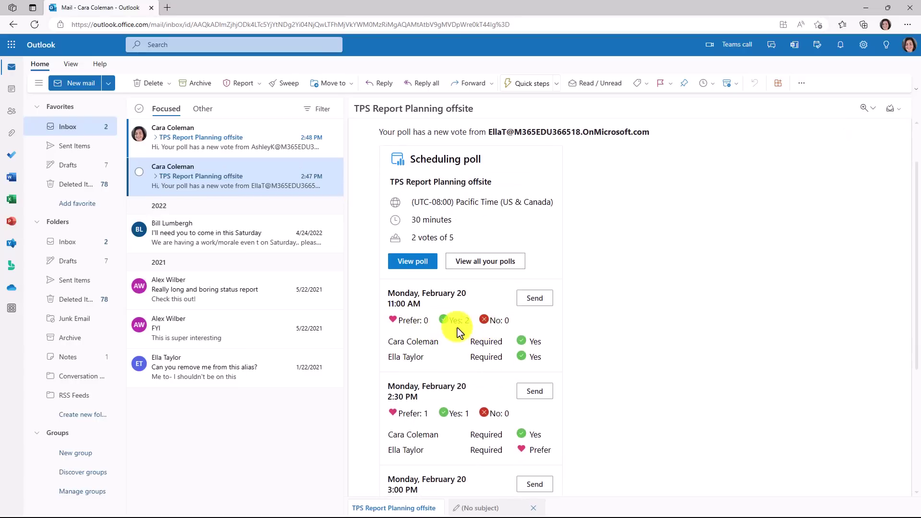
left_click(214, 134)
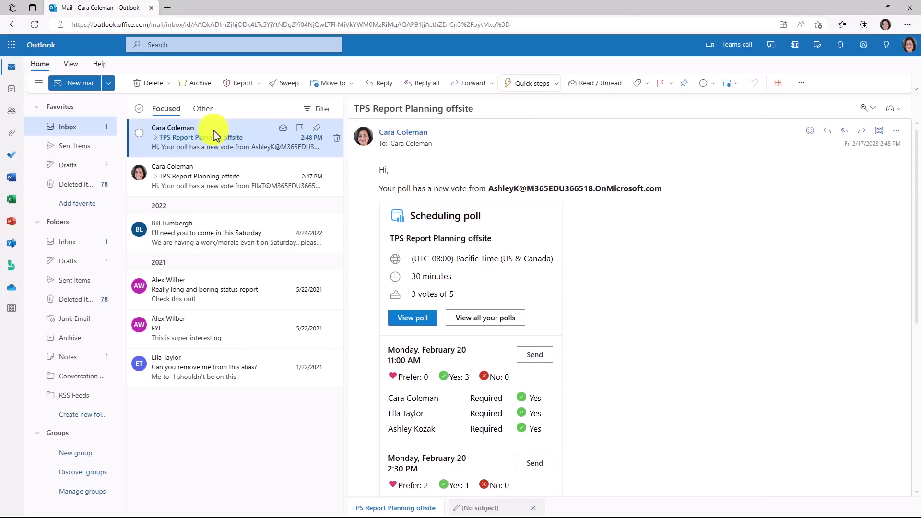
left_click(406, 319)
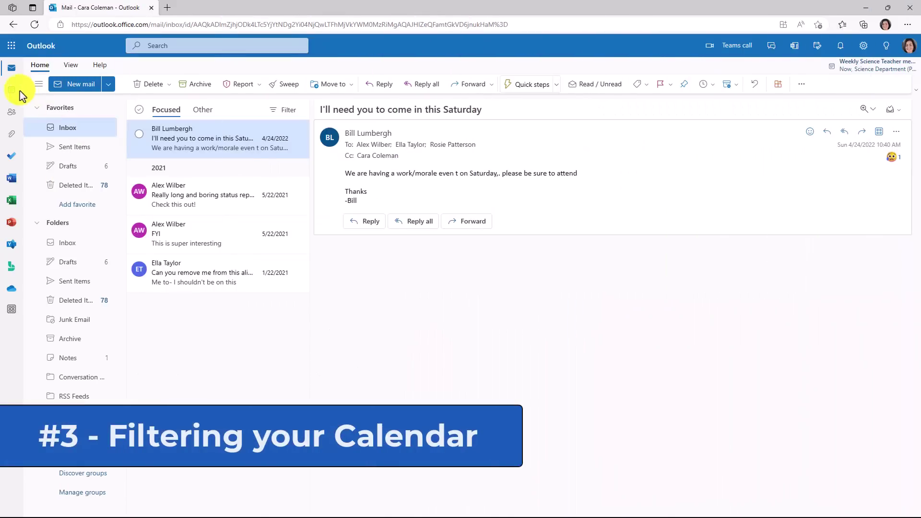
- Show the calendar filtered to meetings where I'm the organizer
left_click(13, 91)
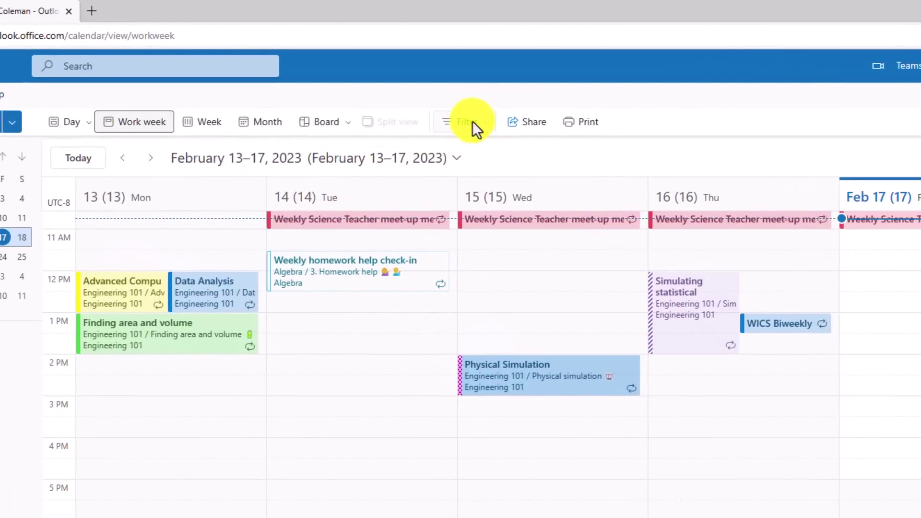
scroll(475, 278, "up", 5)
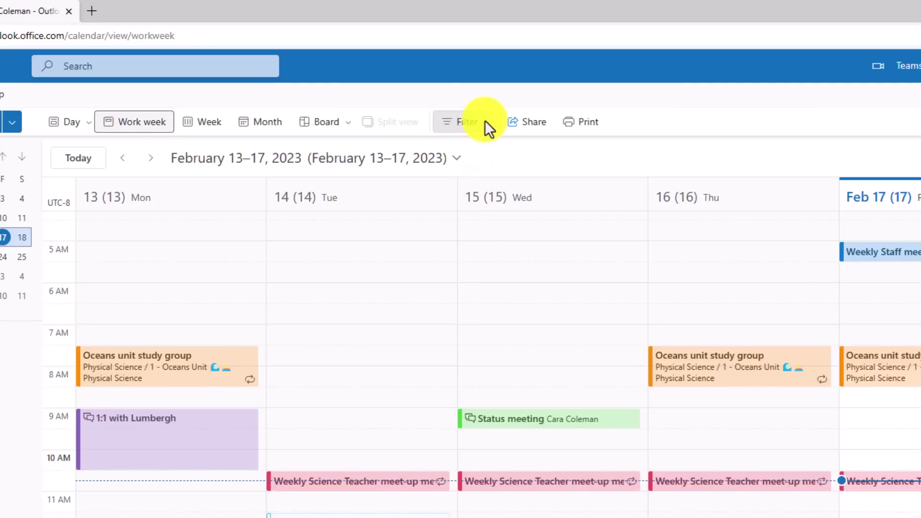
left_click(486, 123)
mouse_move(482, 191)
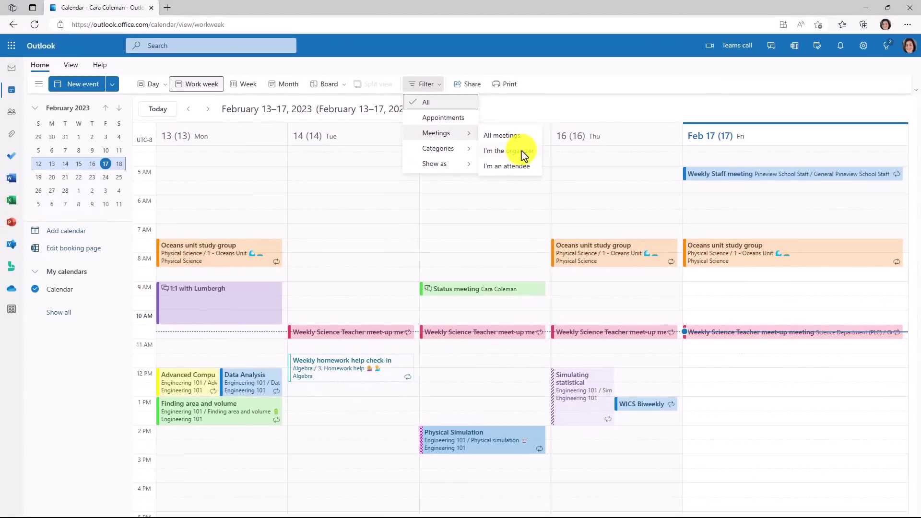
left_click(525, 163)
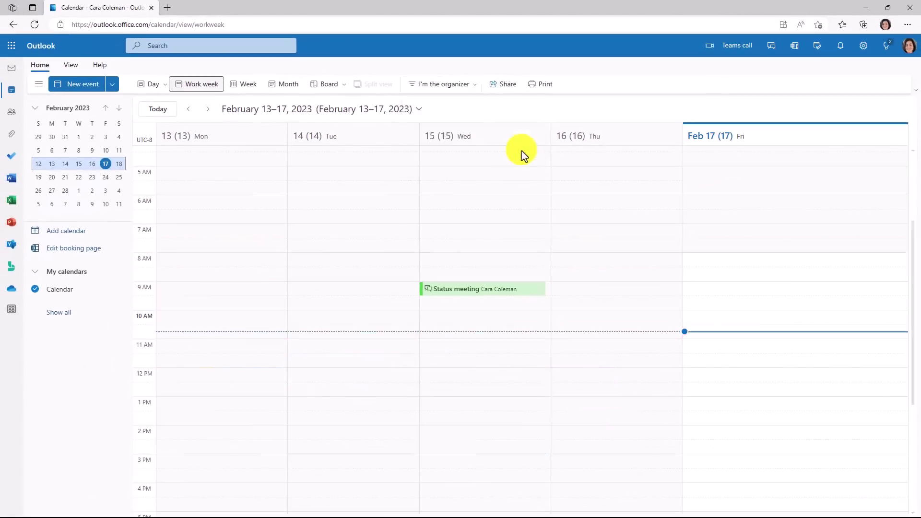
- Filter the calendar to appointments only, then to events shown as Away
left_click(449, 85)
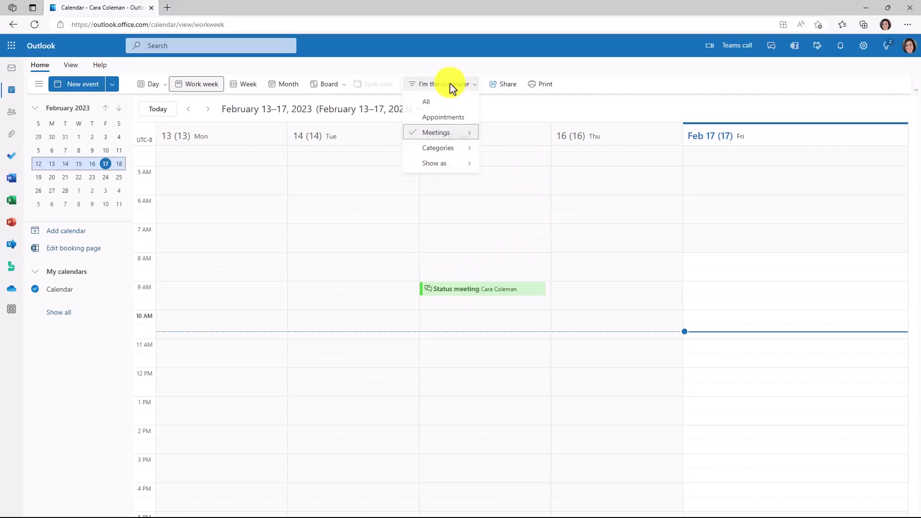
left_click(450, 118)
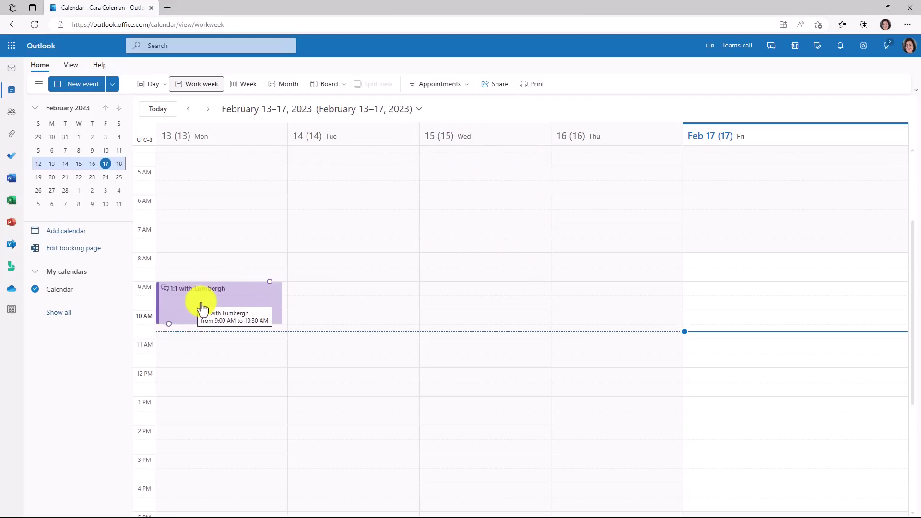
left_click(445, 87)
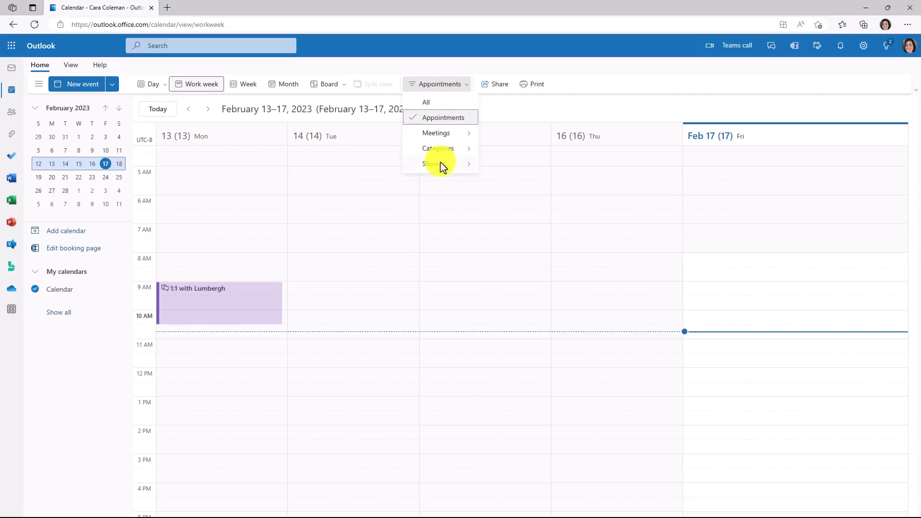
mouse_move(440, 164)
left_click(519, 230)
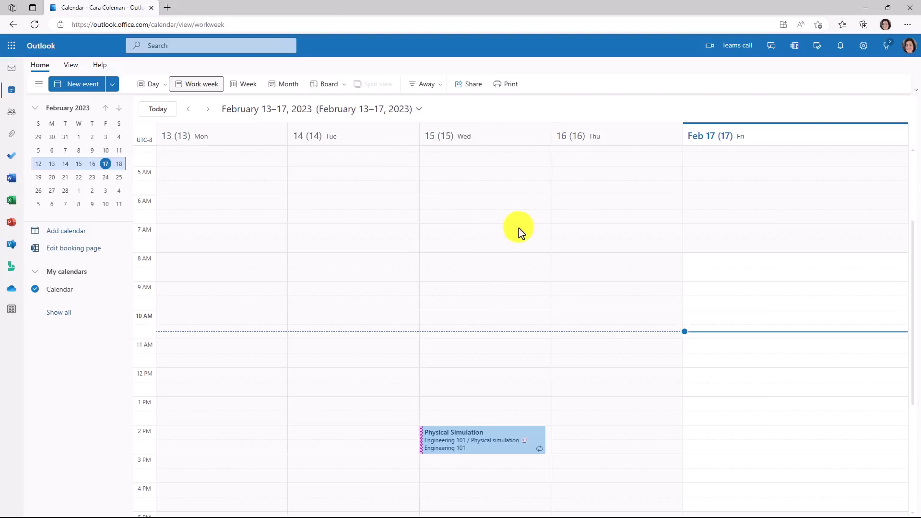
scroll(445, 422, "down", 2)
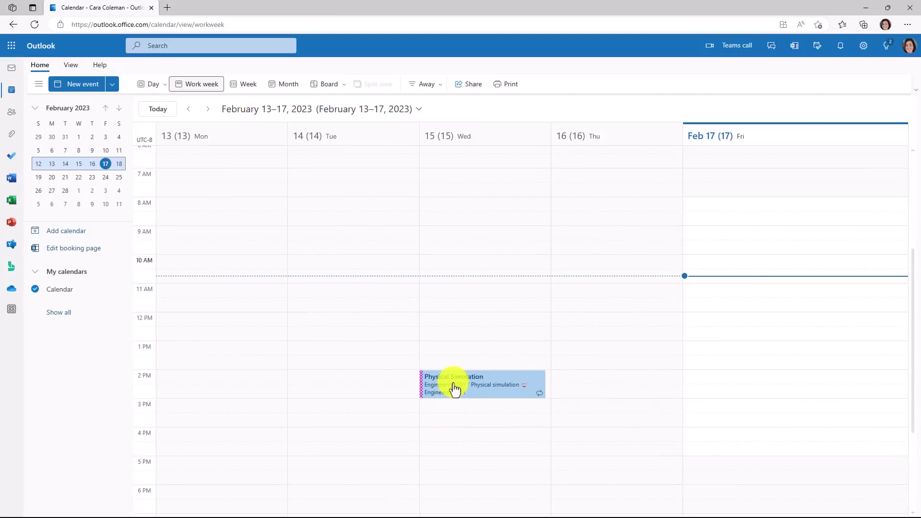
- Clear the filter to show all events again, then browse the category filter options
left_click(424, 85)
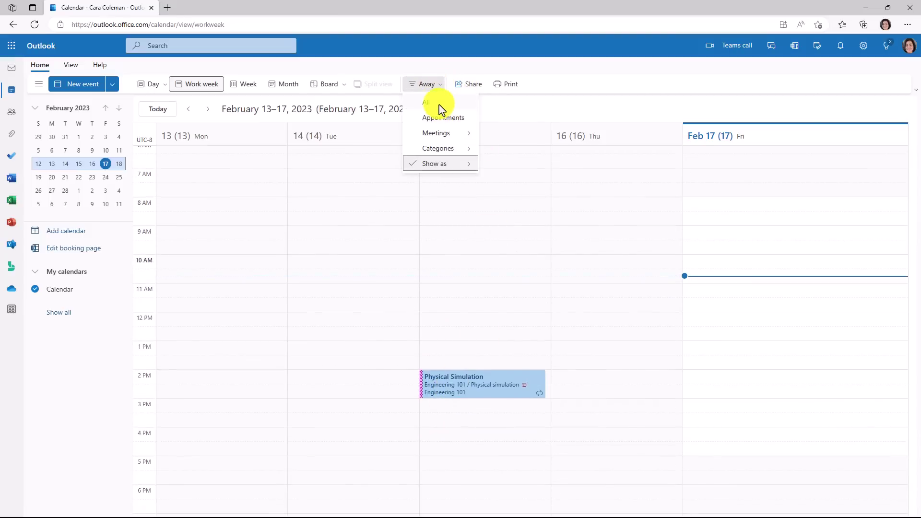
left_click(437, 104)
scroll(463, 182, "up", 1)
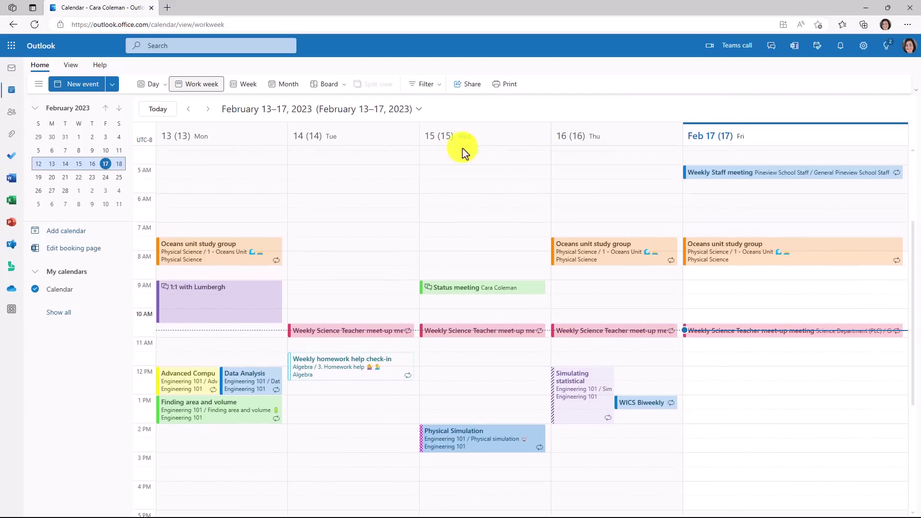
left_click(425, 84)
mouse_move(436, 155)
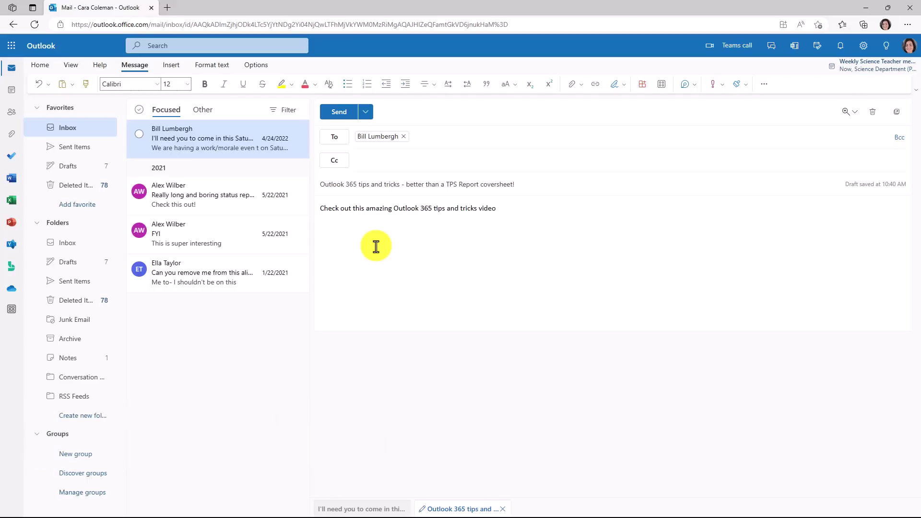
- Paste the YouTube video link into the Outlook 365 tips email and send it with its preview card
type("https://www.youtube.com/watch?v=A-byTXnOj_c")
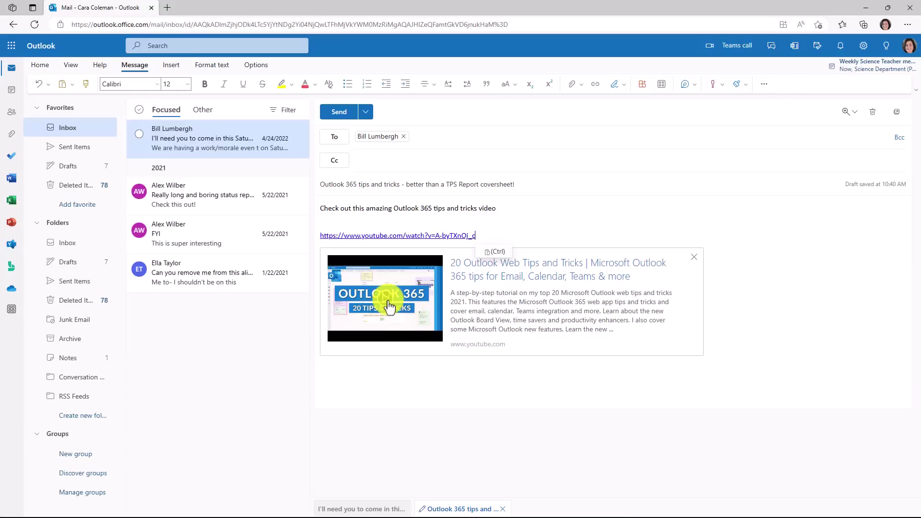
left_click(339, 113)
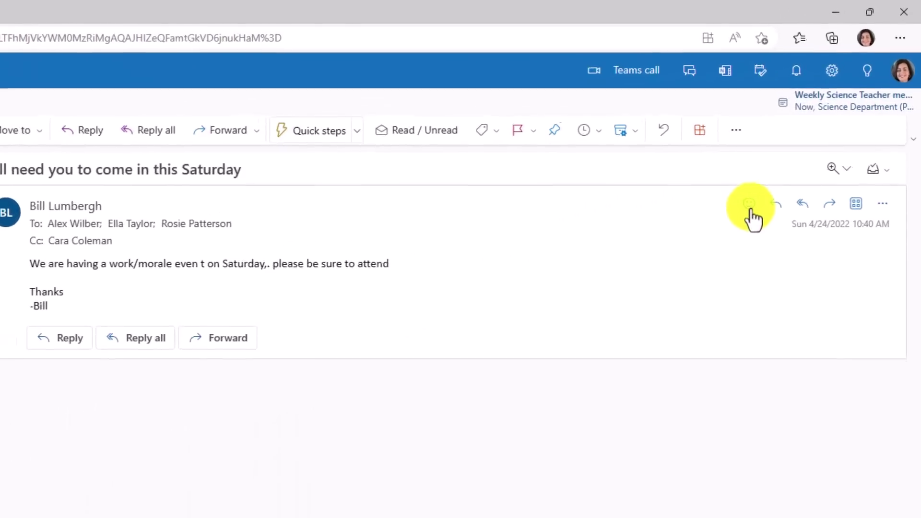
- React to the Saturday email with a party emoji, then change the reaction to a sad face
mouse_move(751, 216)
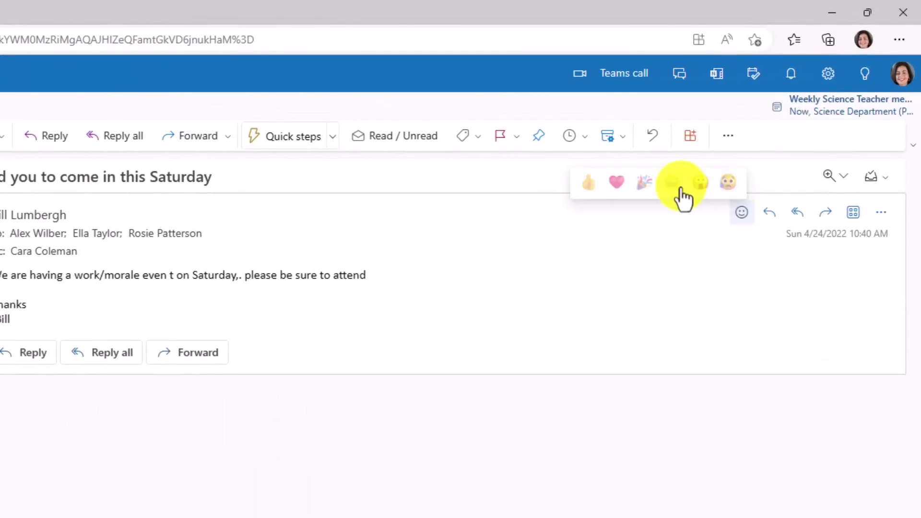
left_click(644, 184)
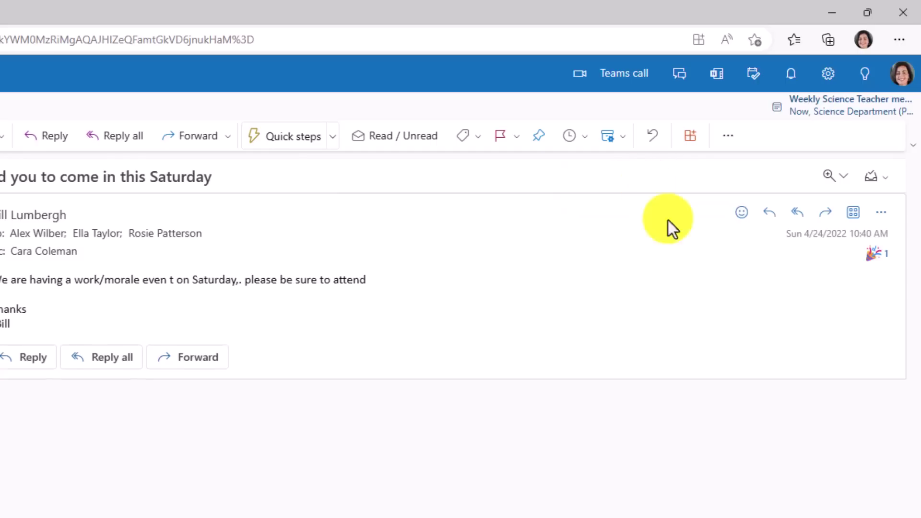
mouse_move(742, 218)
left_click(812, 182)
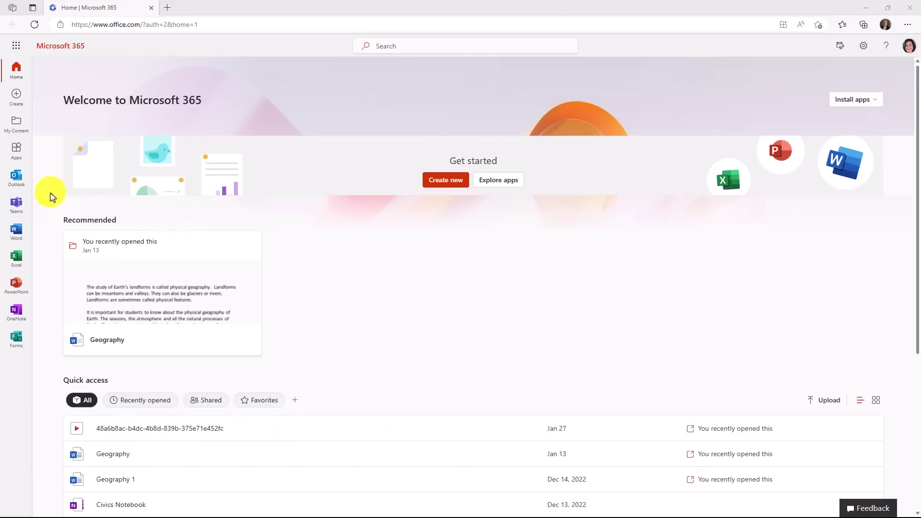
left_click(24, 184)
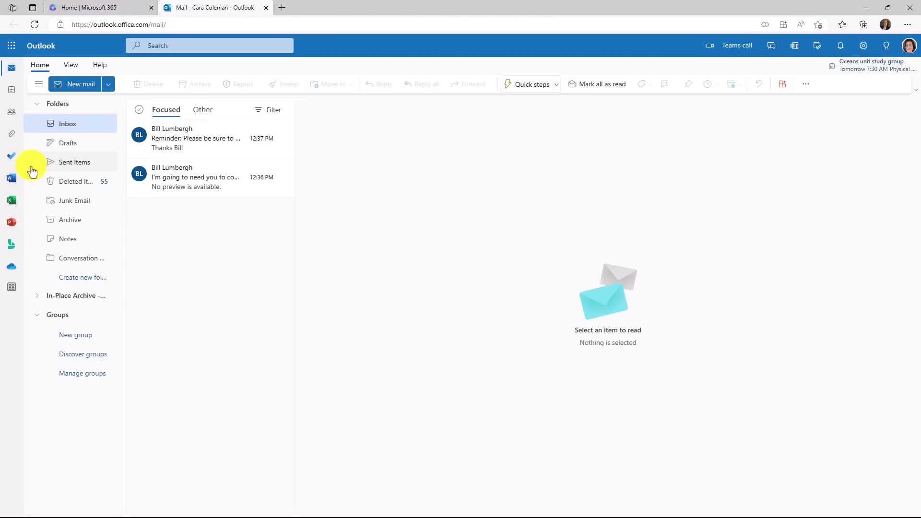
left_click(11, 91)
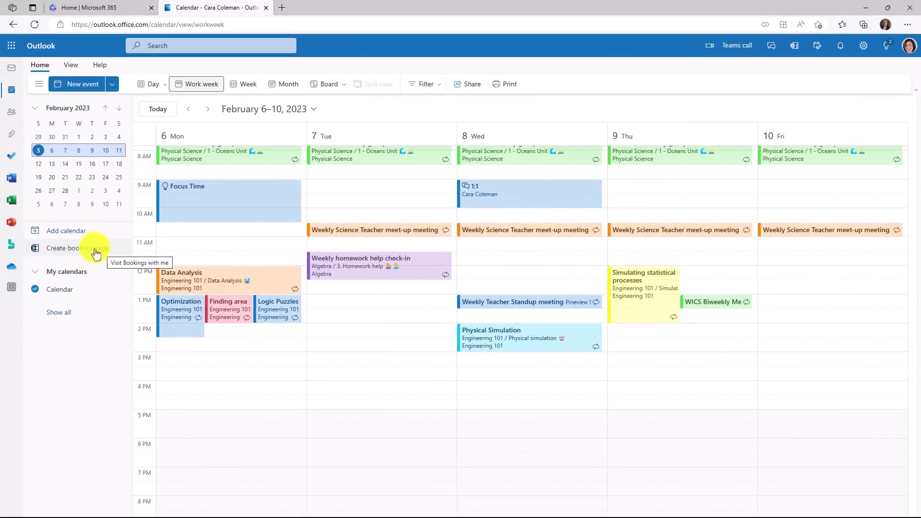
left_click(96, 254)
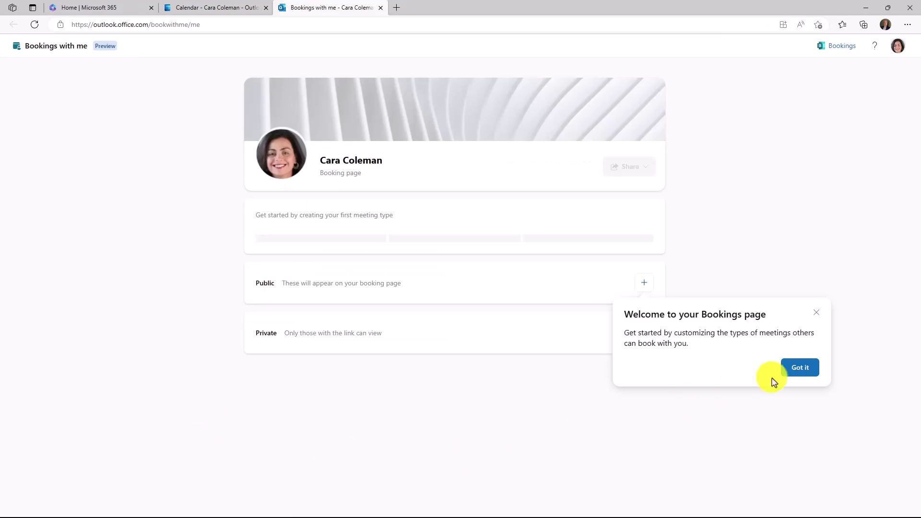
- Dismiss the 'Welcome to your Bookings page' popup with Got it
left_click(799, 369)
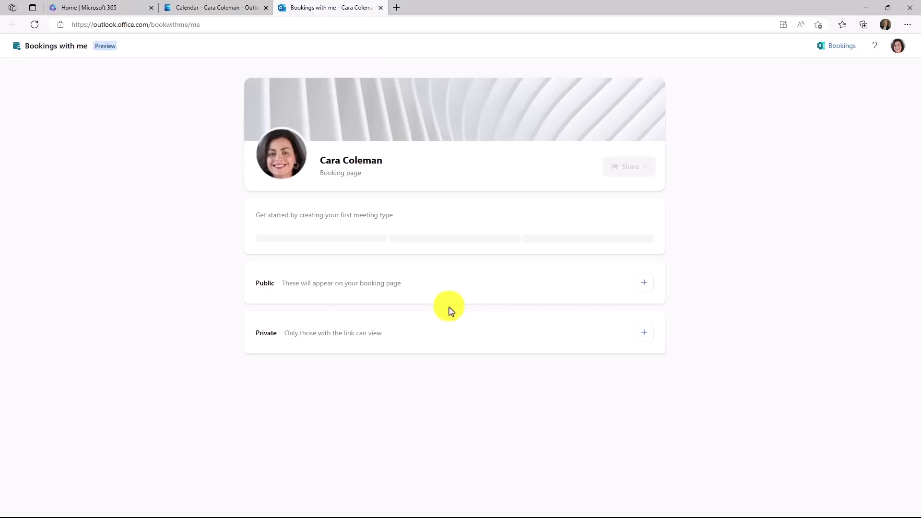
- Add a public meeting type titled 'Office Hours' with the pasted office-hours description
left_click(646, 286)
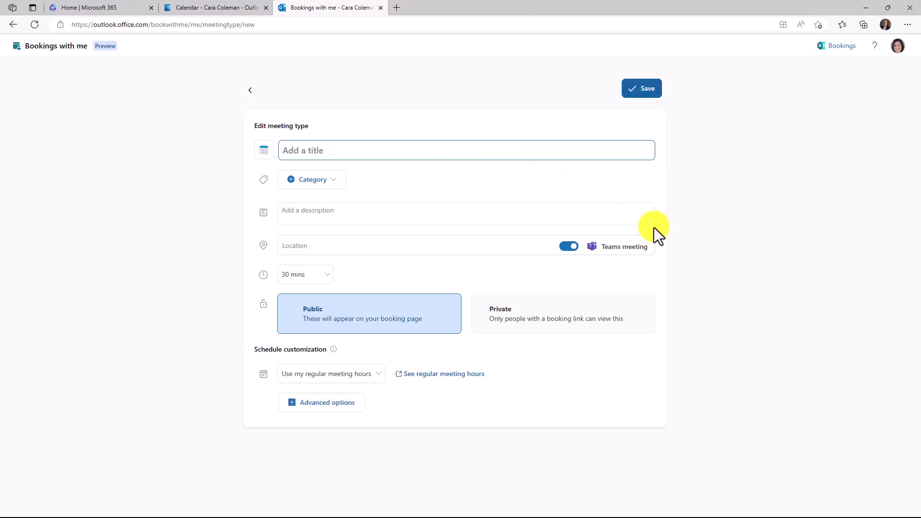
type("Office Hours")
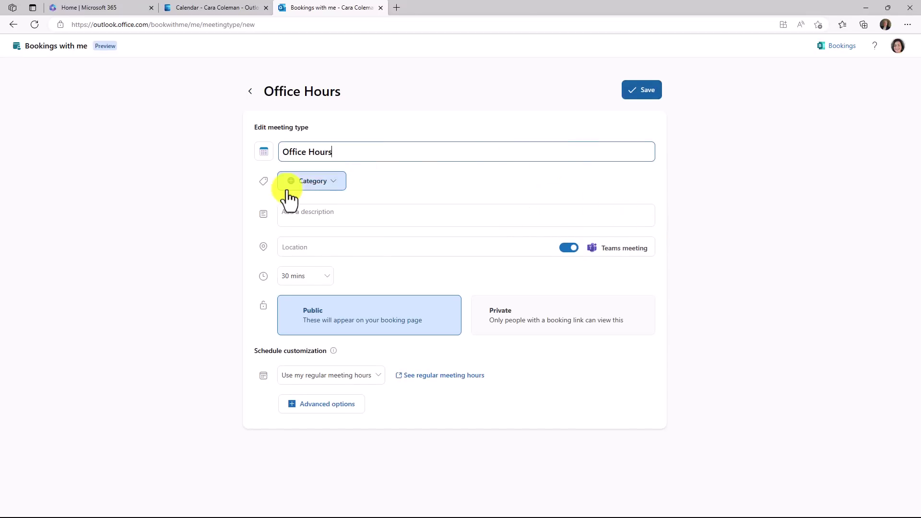
left_click(329, 211)
type("Please book this slot for an Office Hours meeting with me")
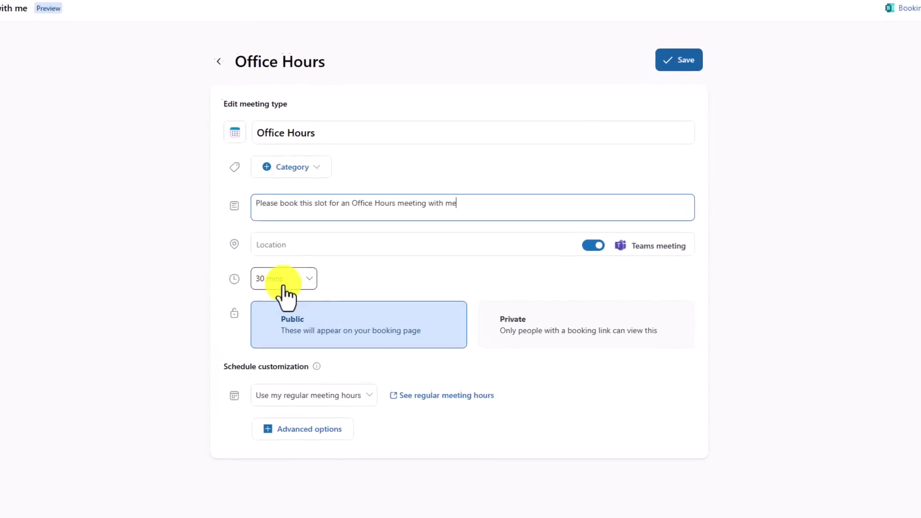
- Keep Office Hours at 30 mins, Public visibility and regular meeting hours
left_click(284, 287)
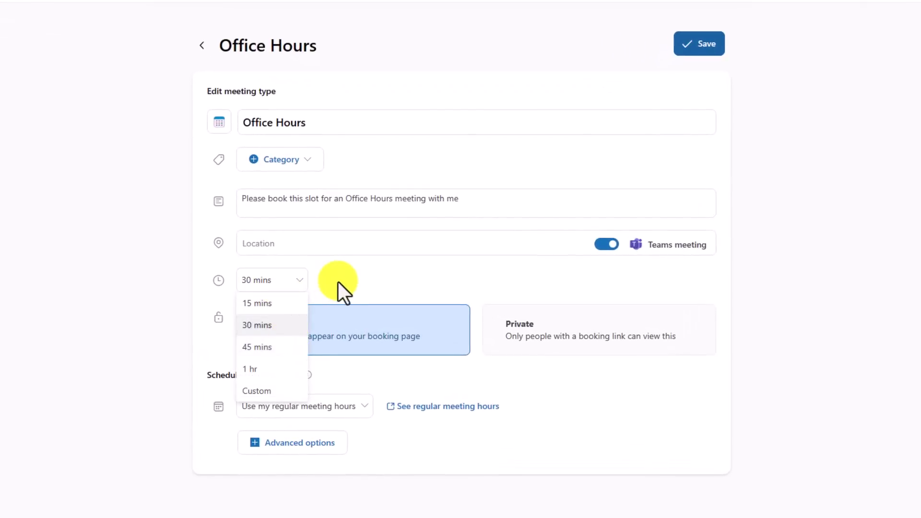
left_click(338, 282)
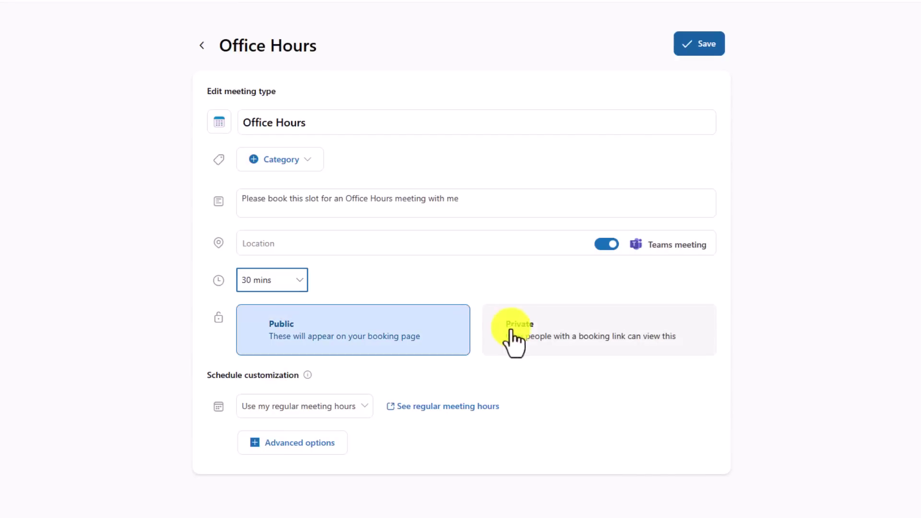
left_click(556, 337)
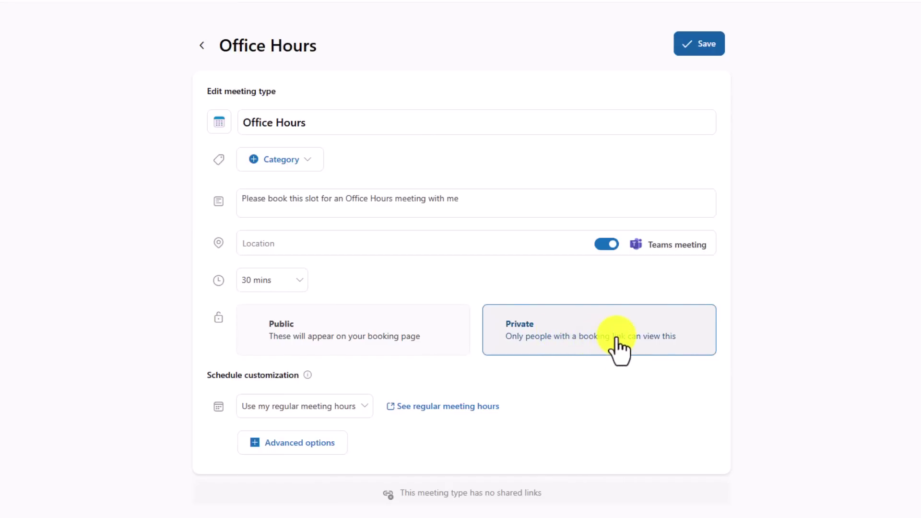
left_click(295, 339)
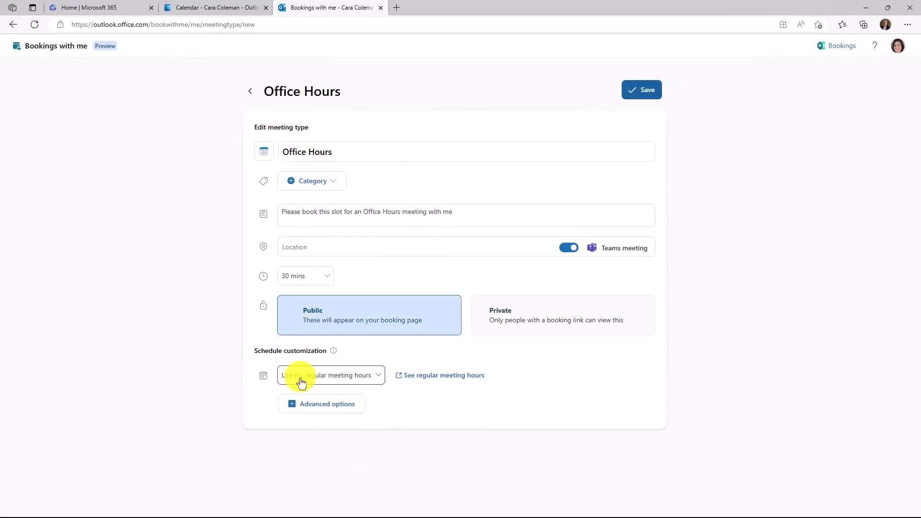
left_click(365, 382)
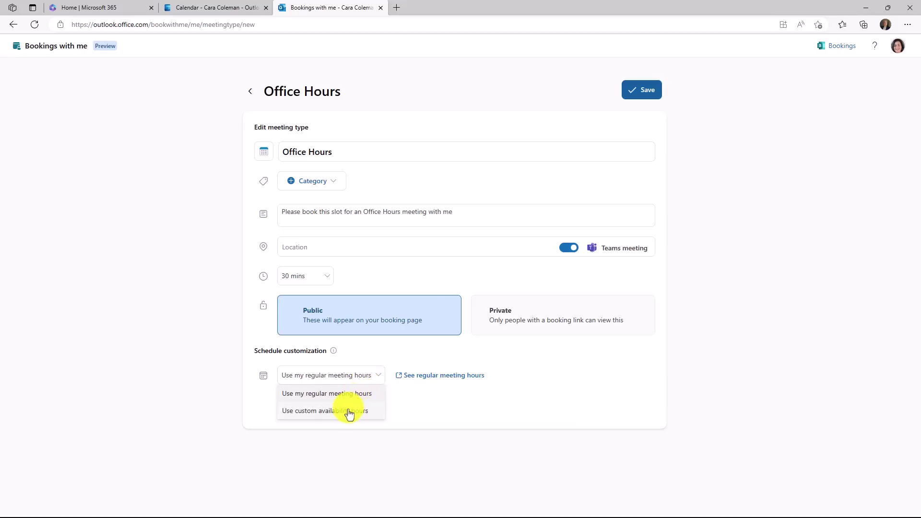
left_click(341, 394)
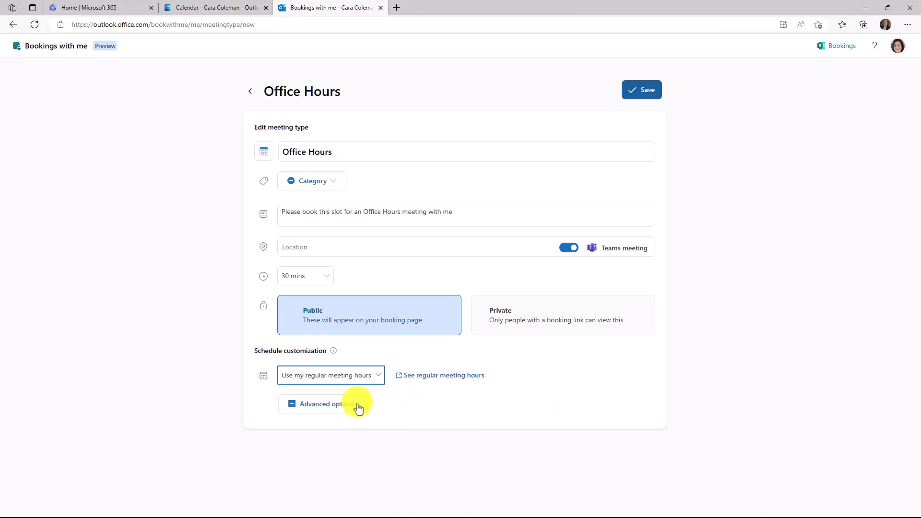
- Check the advanced scheduling options, leave the buffer before meetings at 0 mins, and hide them
left_click(322, 405)
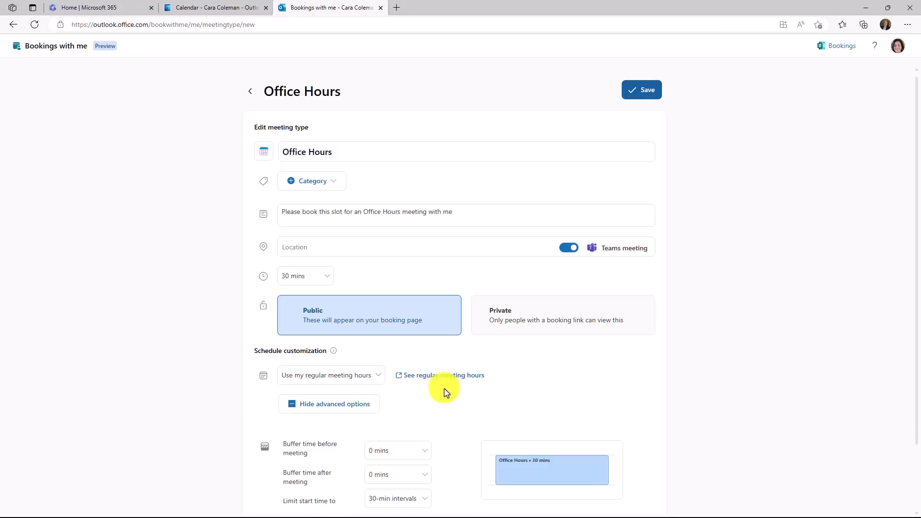
scroll(450, 387, "down", 2)
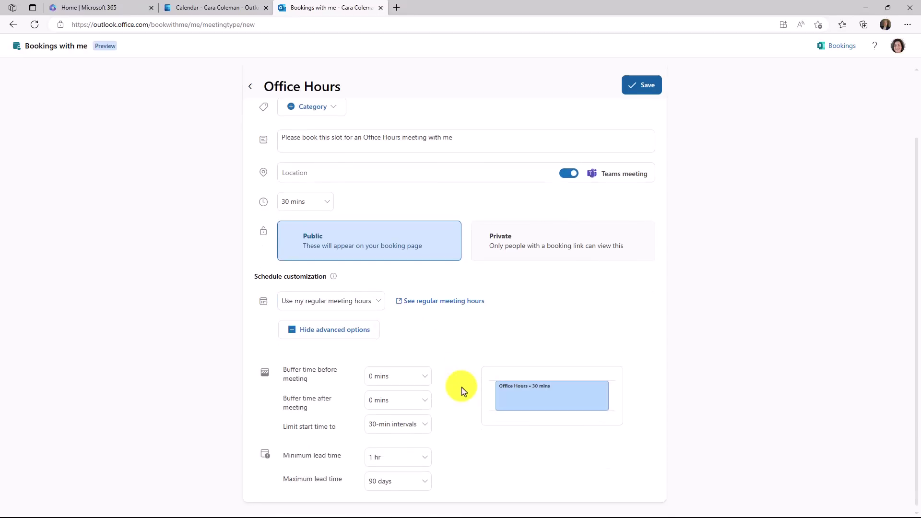
left_click(401, 377)
left_click(530, 316)
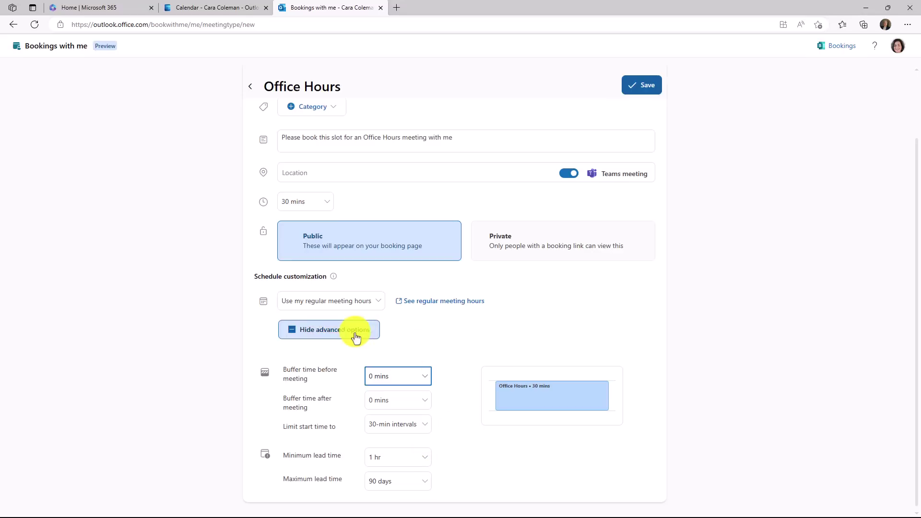
left_click(330, 331)
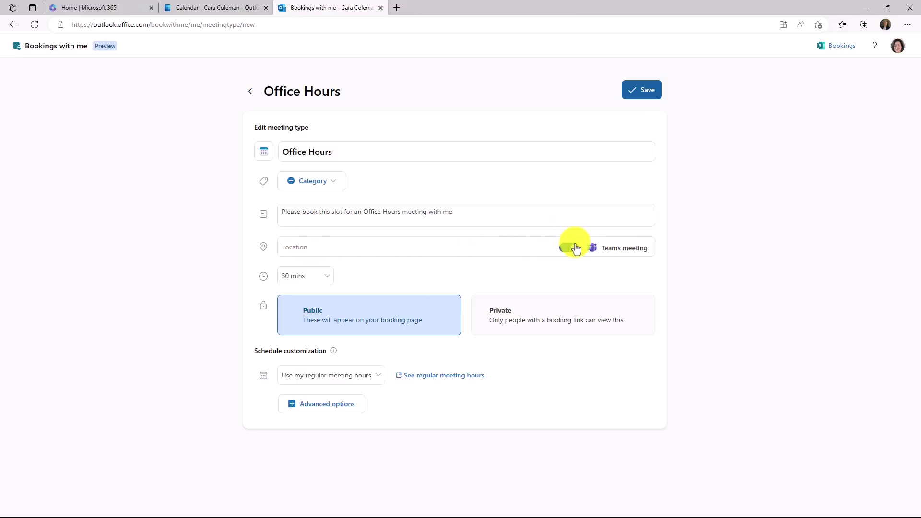
- Save the Office Hours meeting type and look over the Office Hours and TPS session action menus
left_click(648, 95)
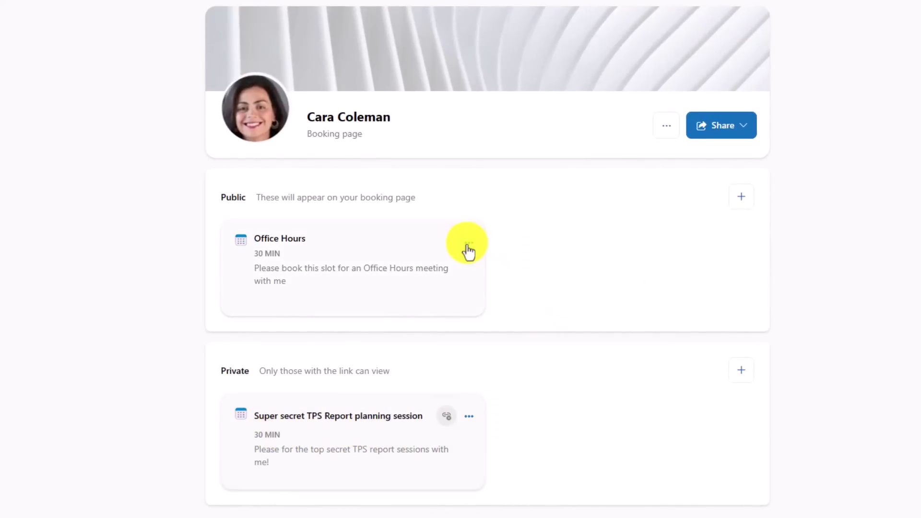
left_click(724, 137)
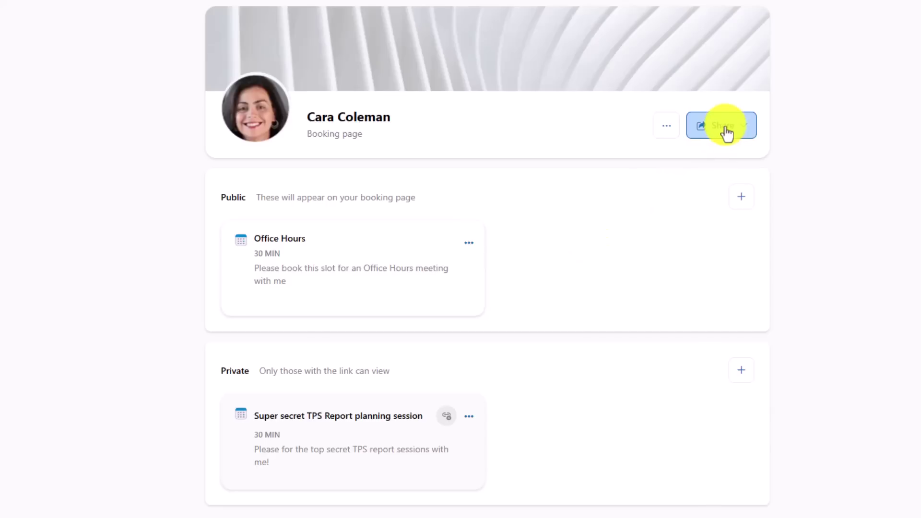
left_click(469, 245)
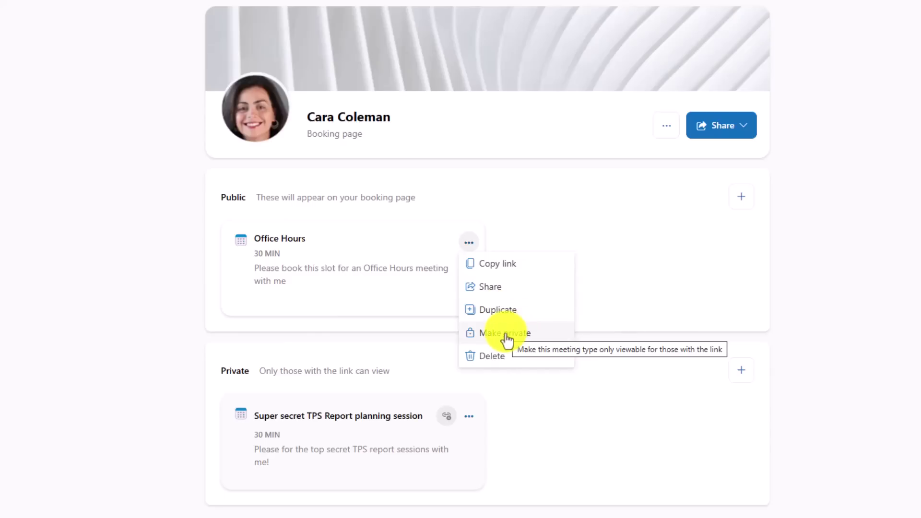
left_click(468, 415)
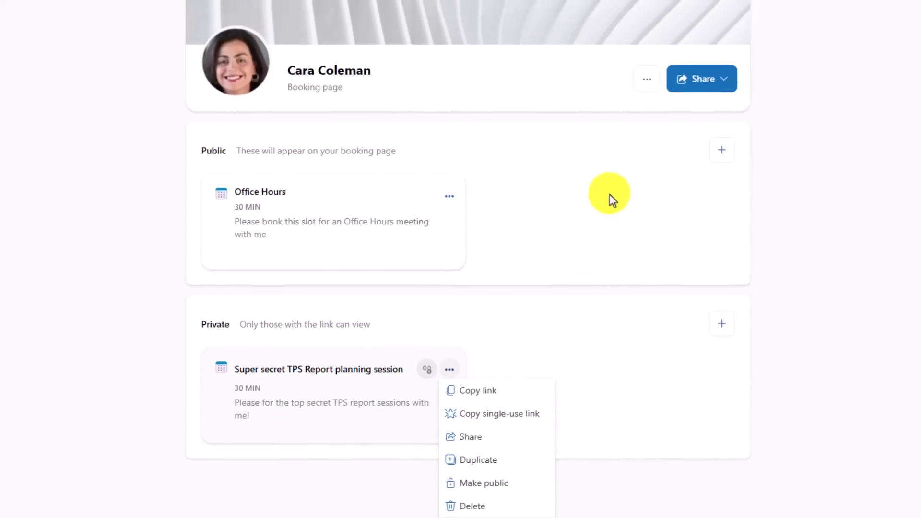
- Review the booking page sharing options and the Office Hours actions, closing both
left_click(727, 48)
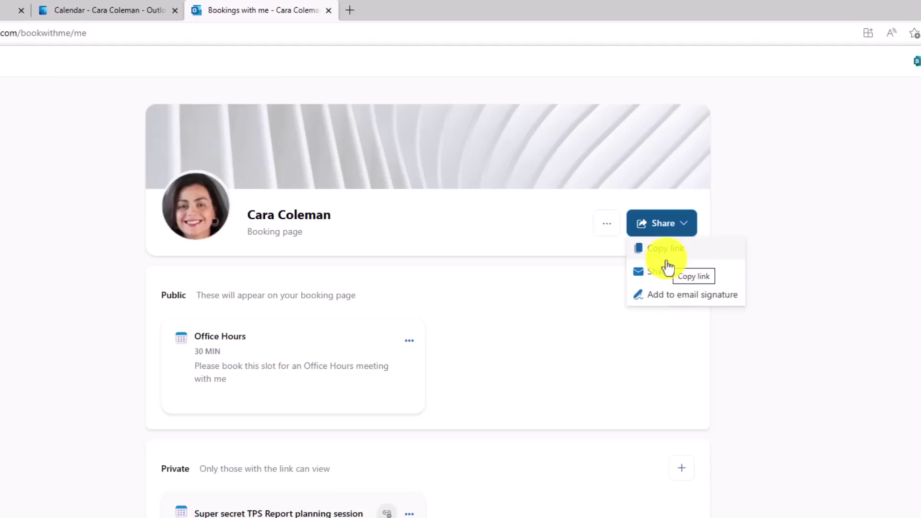
left_click(506, 346)
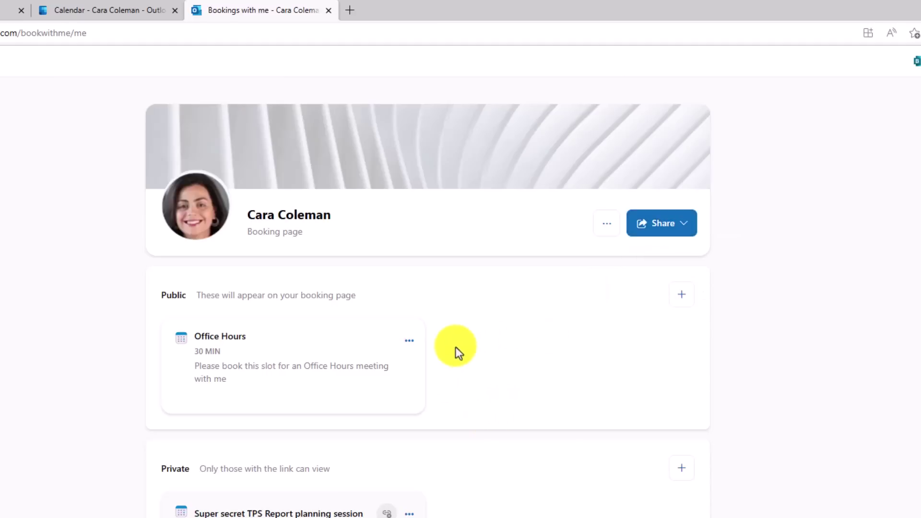
left_click(411, 341)
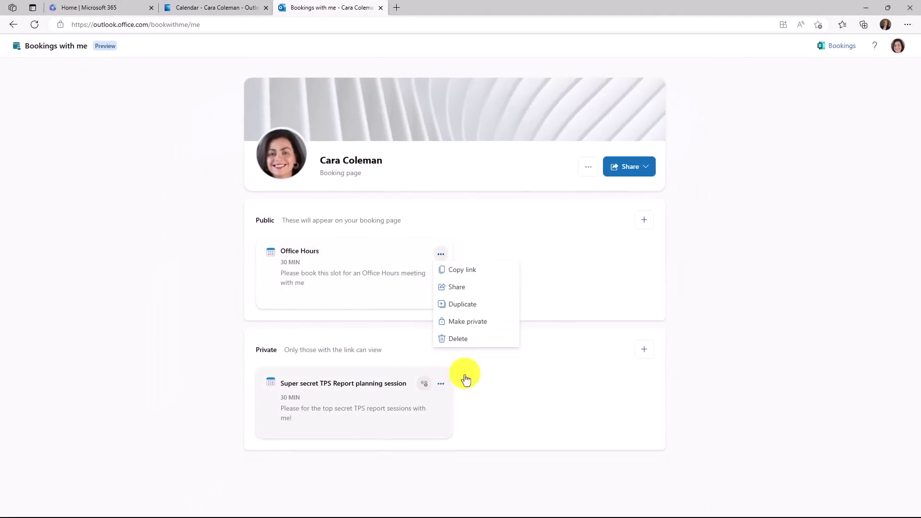
left_click(567, 233)
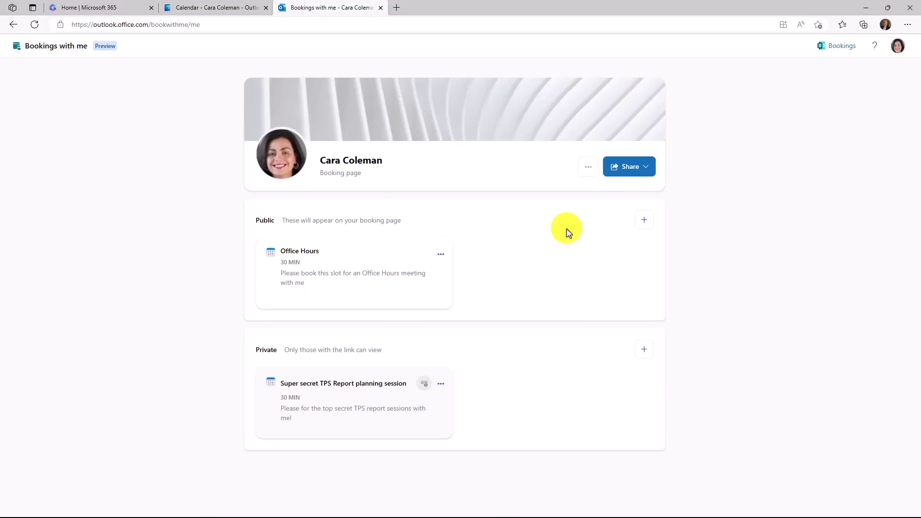
- Email the booking page to a colleague with a pasted note encouraging them to book a time
left_click(633, 168)
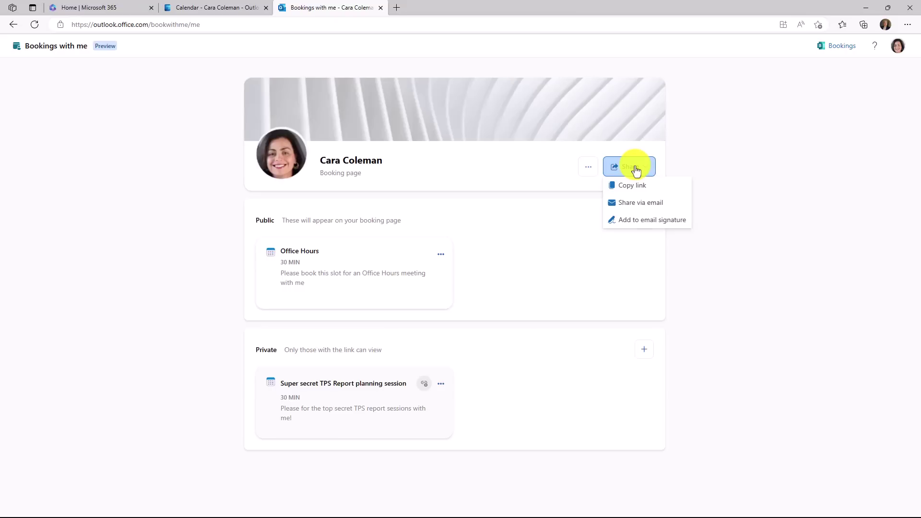
left_click(650, 204)
left_click(461, 234)
scroll(442, 267, "down", 1)
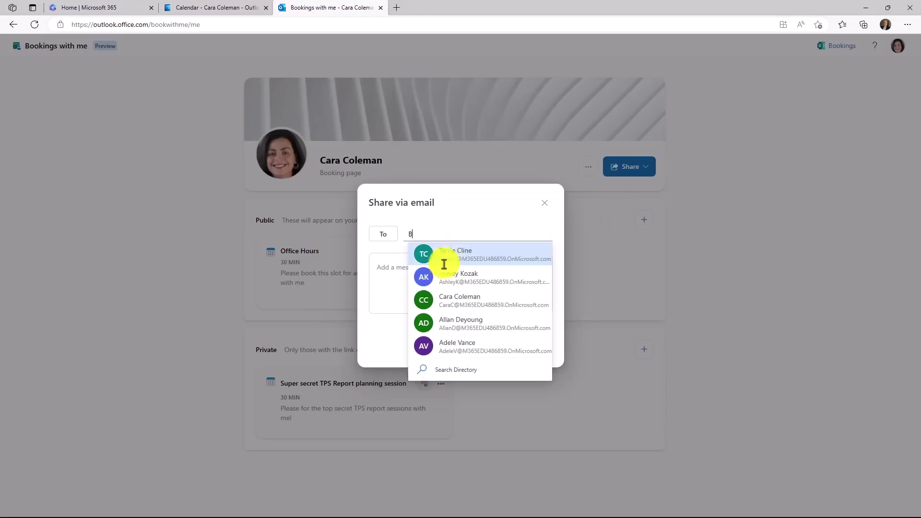
left_click(434, 277)
type("I encourage you to book a time so we can talk about the latest IniTech happenings!")
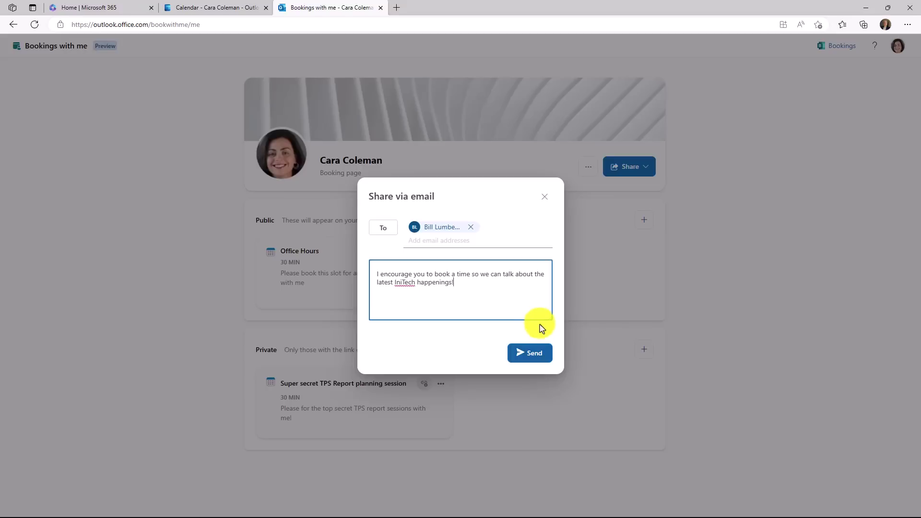
left_click(533, 362)
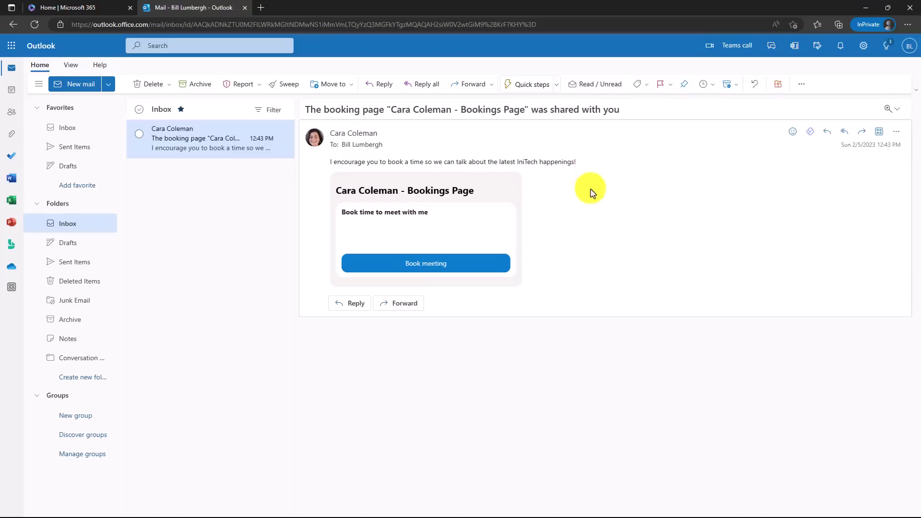
- From the email, open the booking page, choose Office Hours, and select 3:00 PM on Wednesday, February 8
left_click(440, 271)
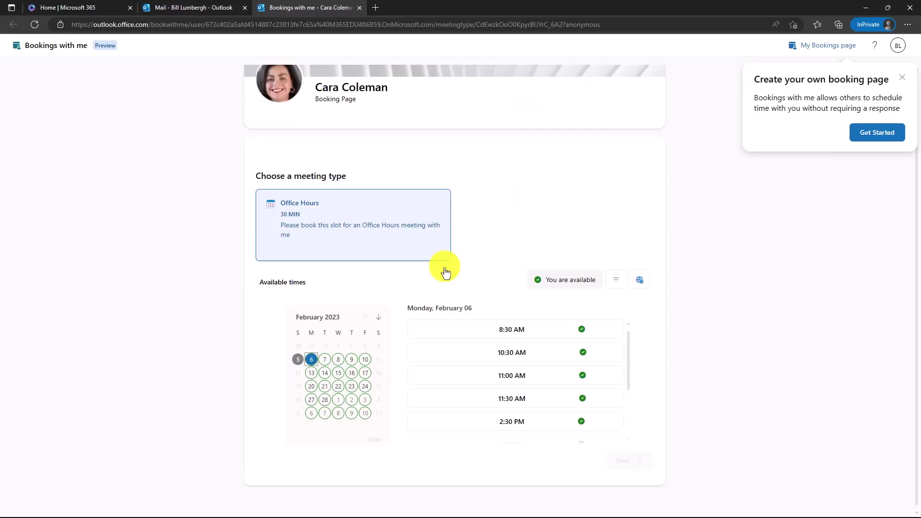
left_click(297, 253)
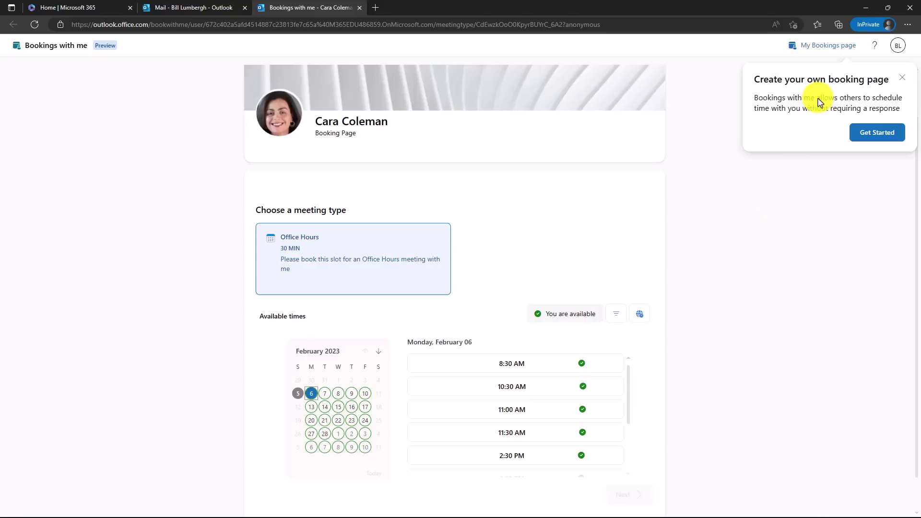
left_click(902, 78)
scroll(495, 283, "down", 1)
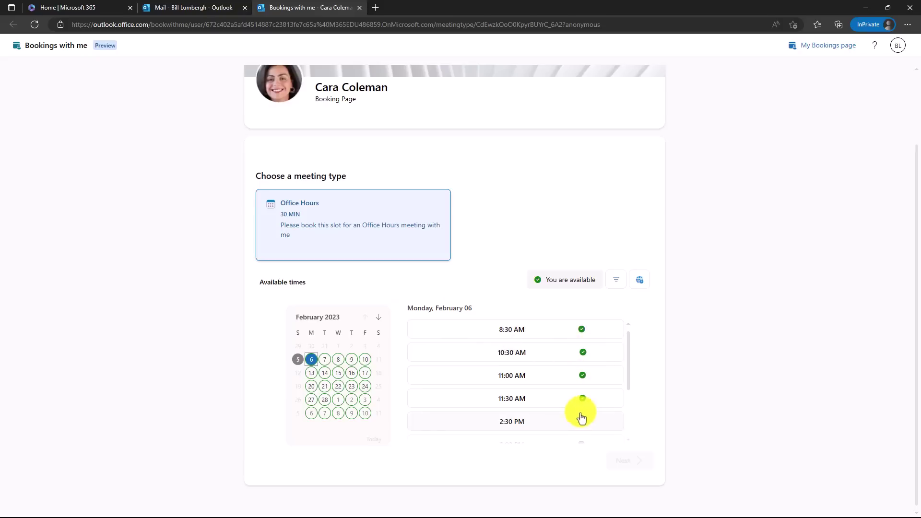
left_click(338, 359)
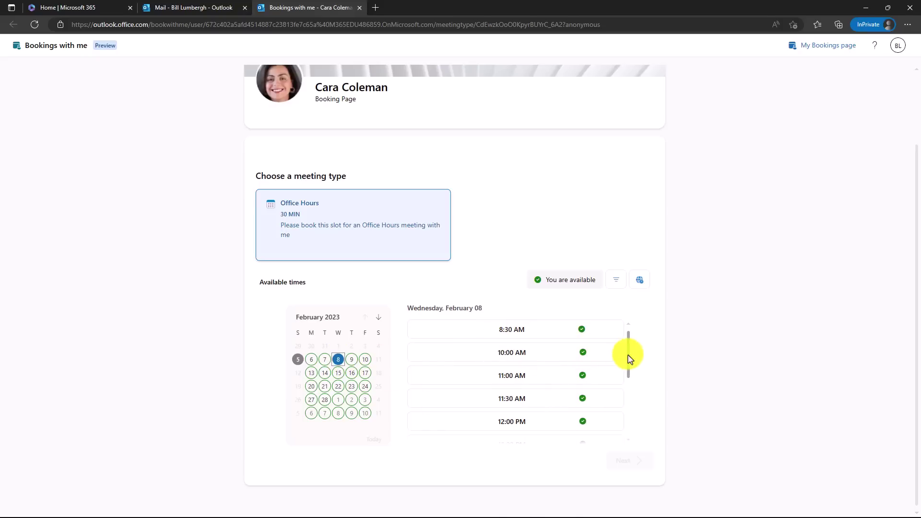
left_click_drag(630, 357, 633, 405)
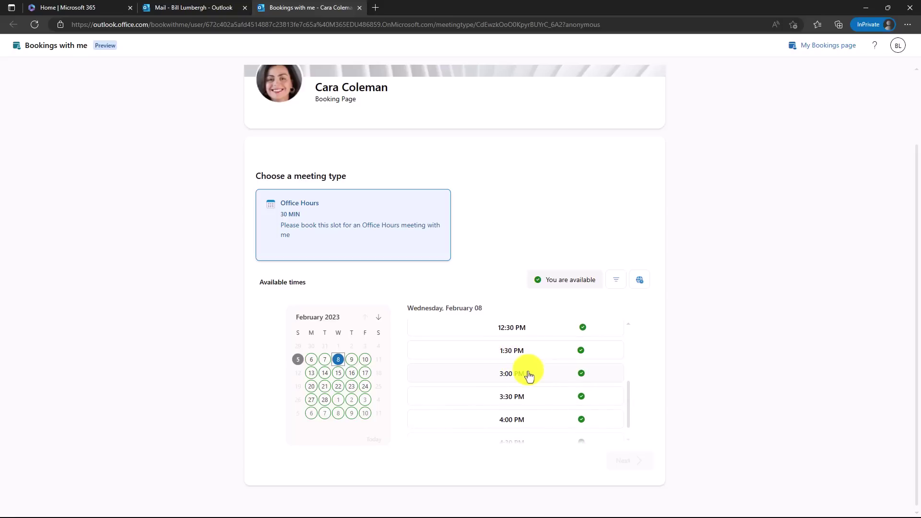
left_click(511, 380)
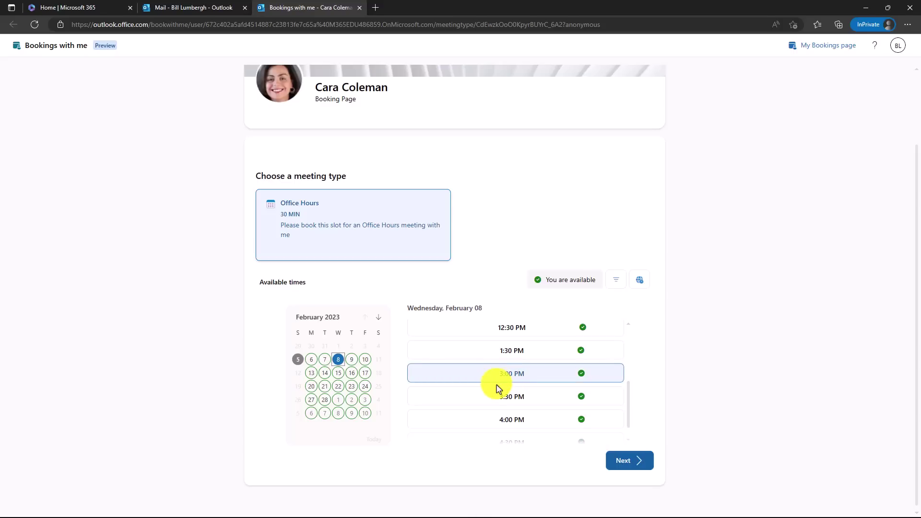
- Review the availability filter and time-zone options for the chosen slot
left_click(616, 279)
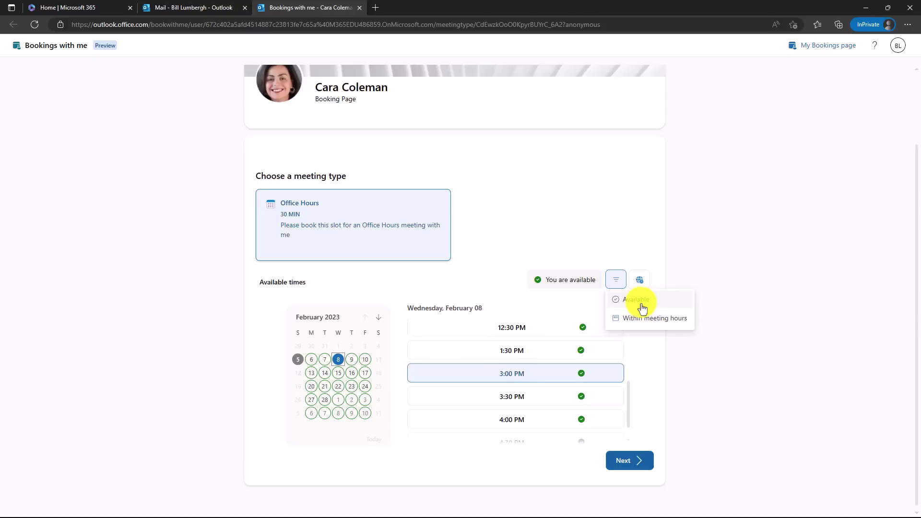
left_click(634, 284)
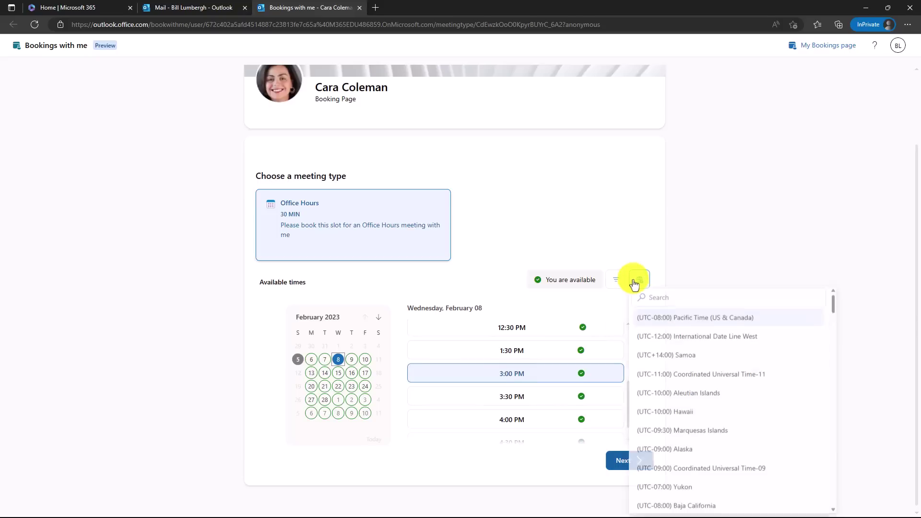
left_click(622, 240)
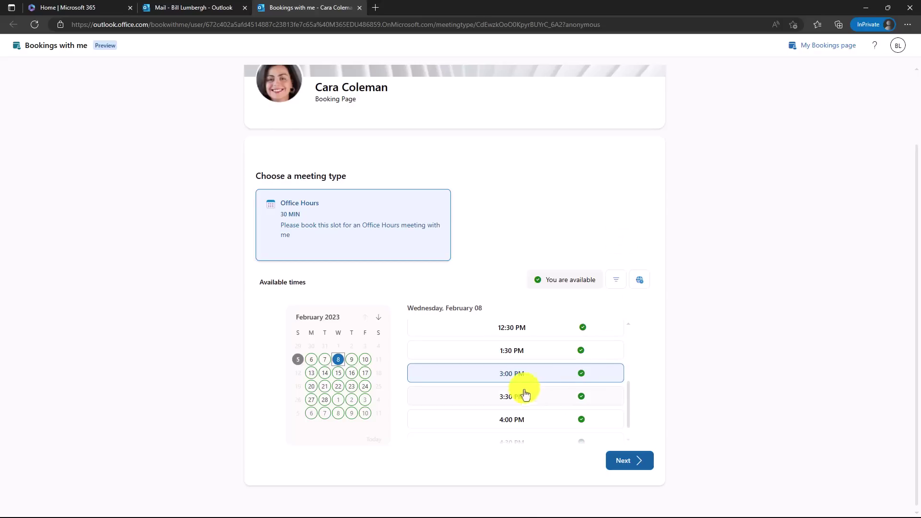
- Book the Wednesday 3:00–3:30 PM Office Hours slot with the note 'Can't wait!'
left_click(631, 462)
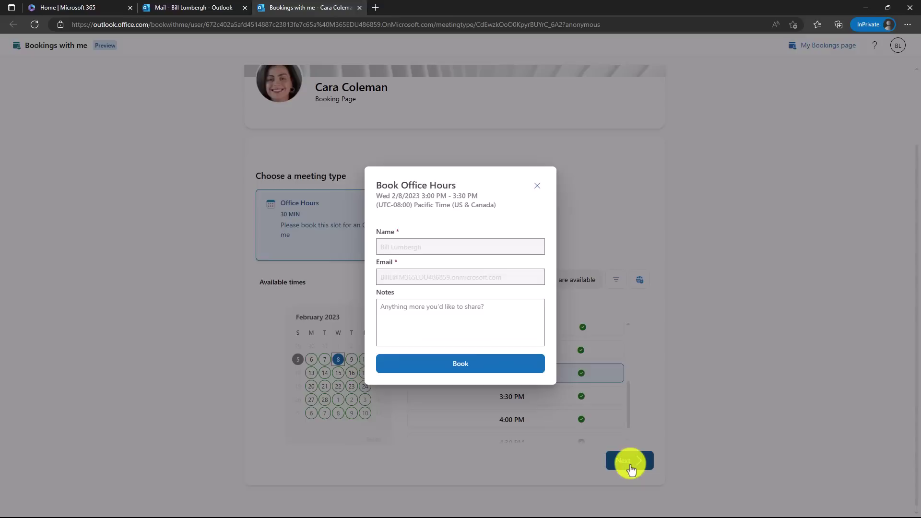
left_click(421, 306)
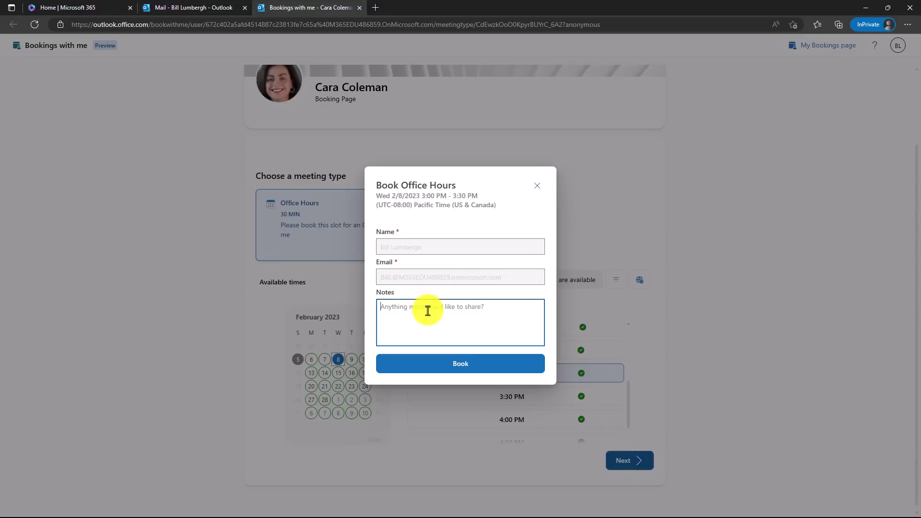
type("Can't wait!")
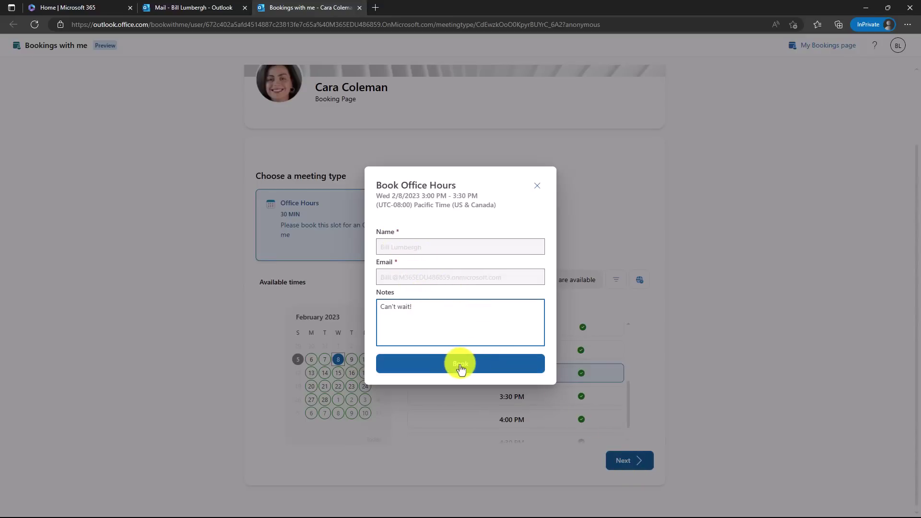
left_click(461, 365)
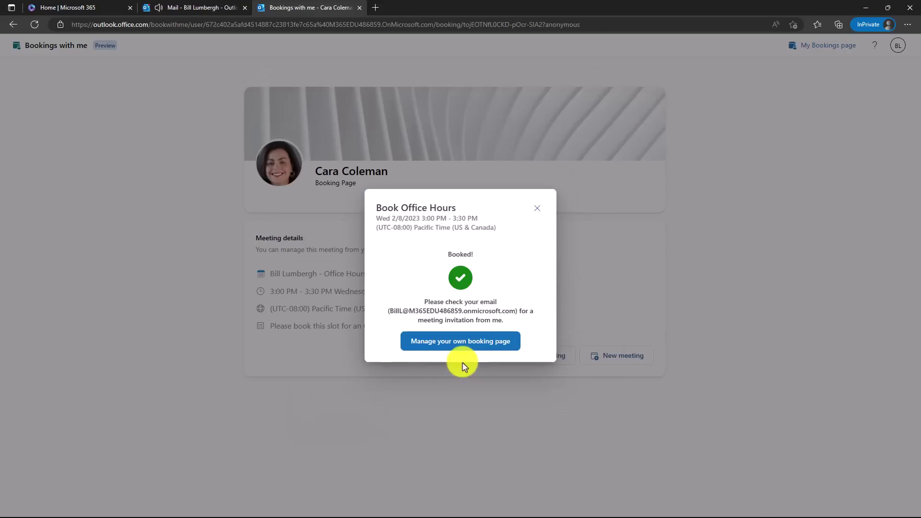
- Check the booked Office Hours event on February 8 in the calendar month view
left_click(181, 9)
left_click(13, 91)
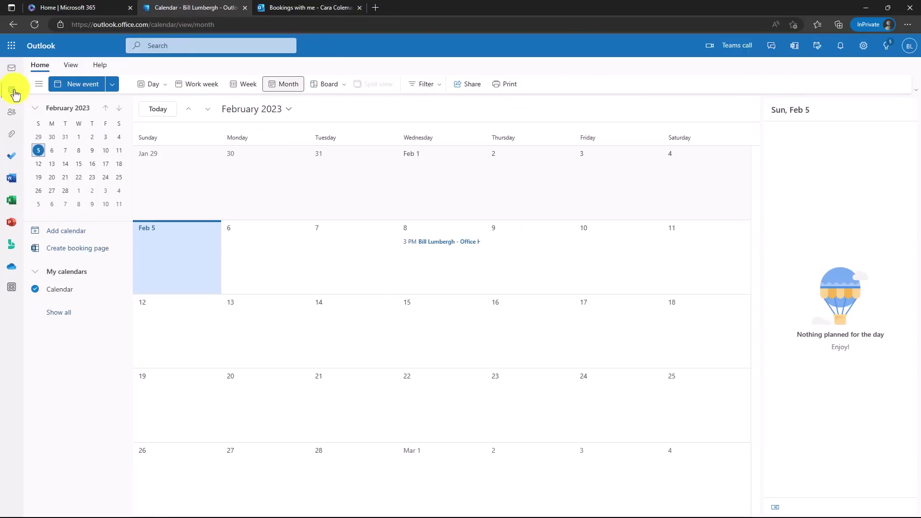
left_click(439, 248)
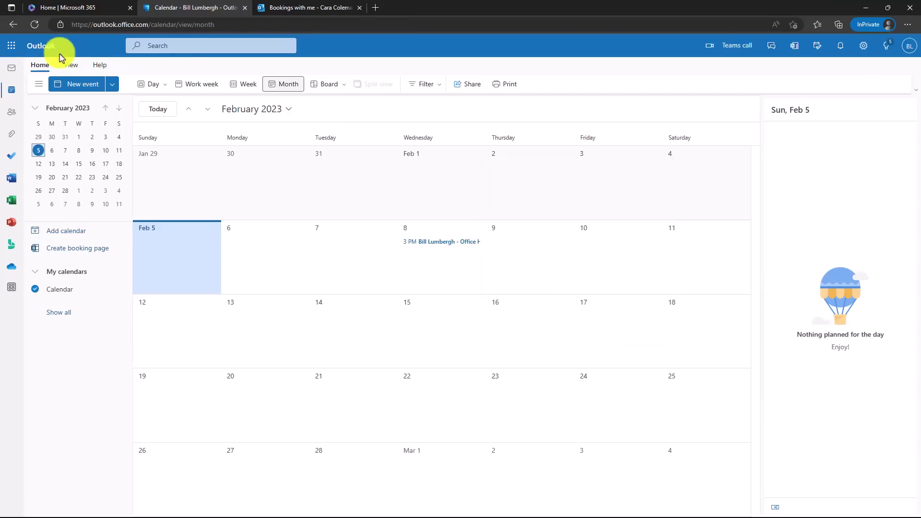
- Accept the Office Hours meeting invitation from the inbox with Yes
left_click(10, 70)
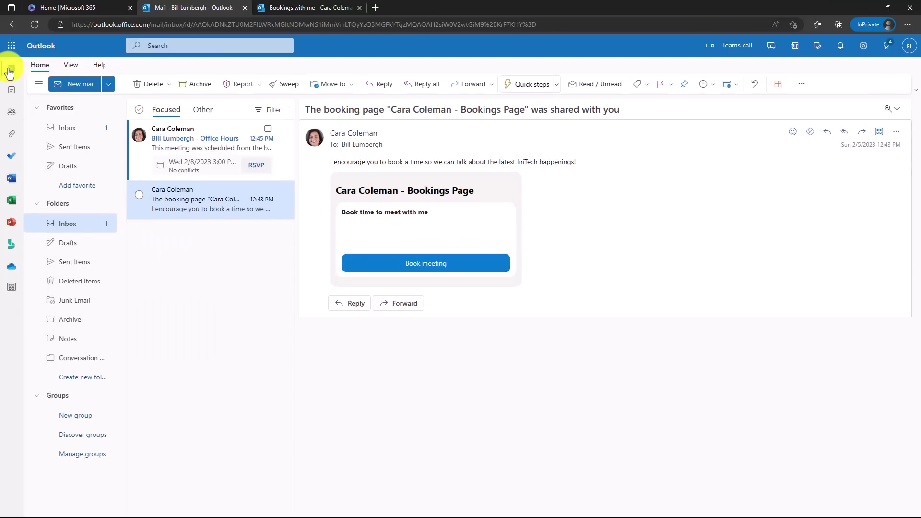
left_click(195, 139)
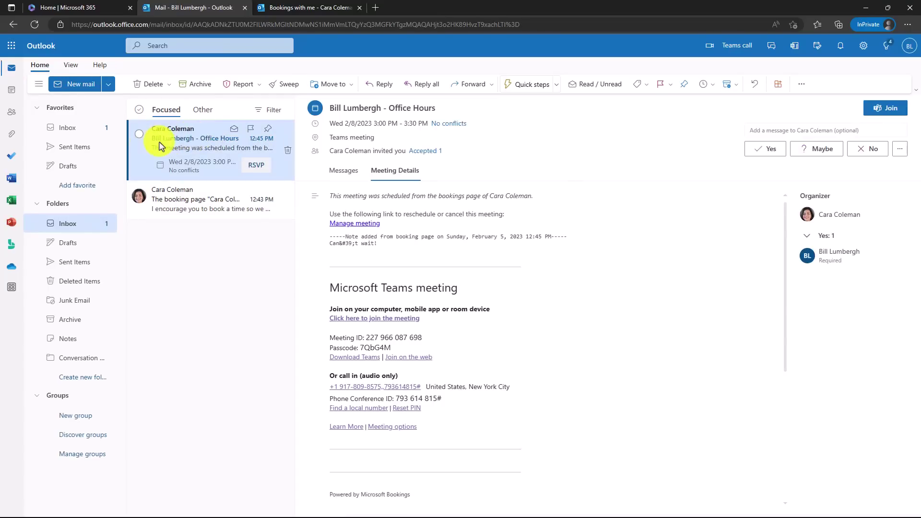
left_click(769, 149)
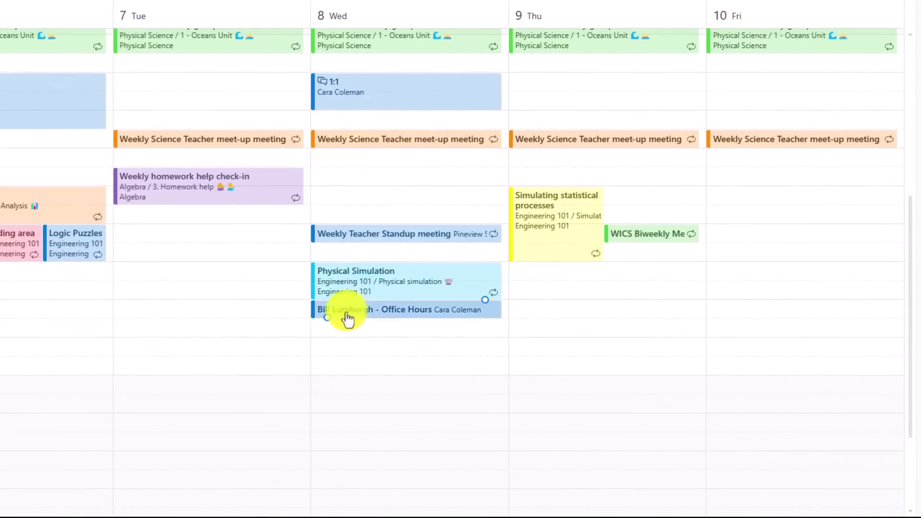
- Review the Wednesday Office Hours event details, then open the booking page for editing
left_click(340, 313)
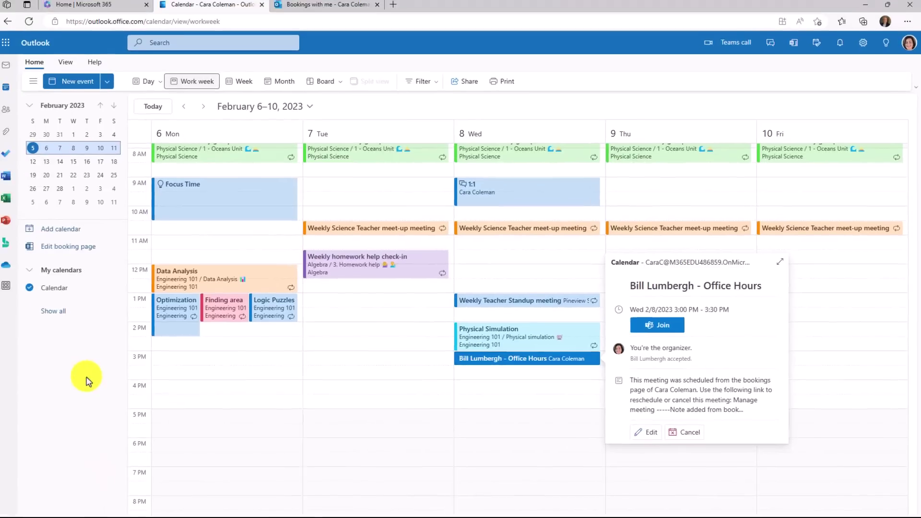
left_click(88, 376)
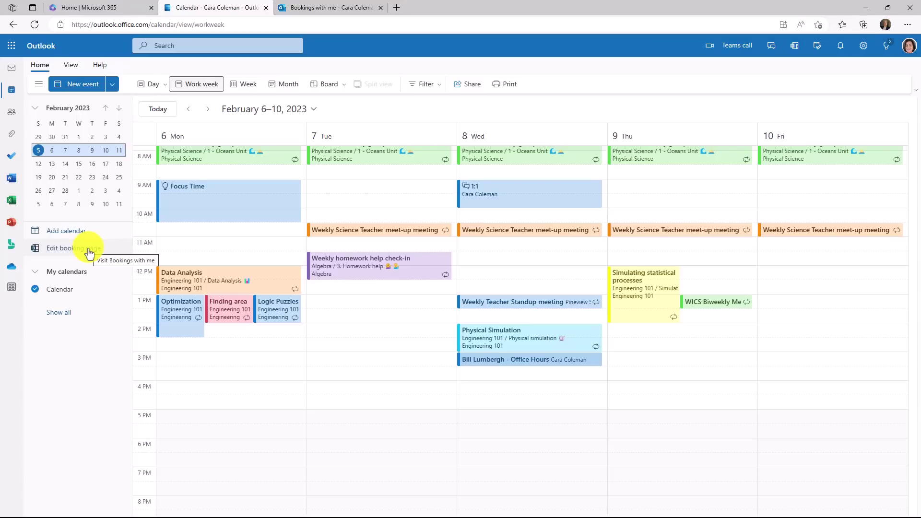
left_click(89, 249)
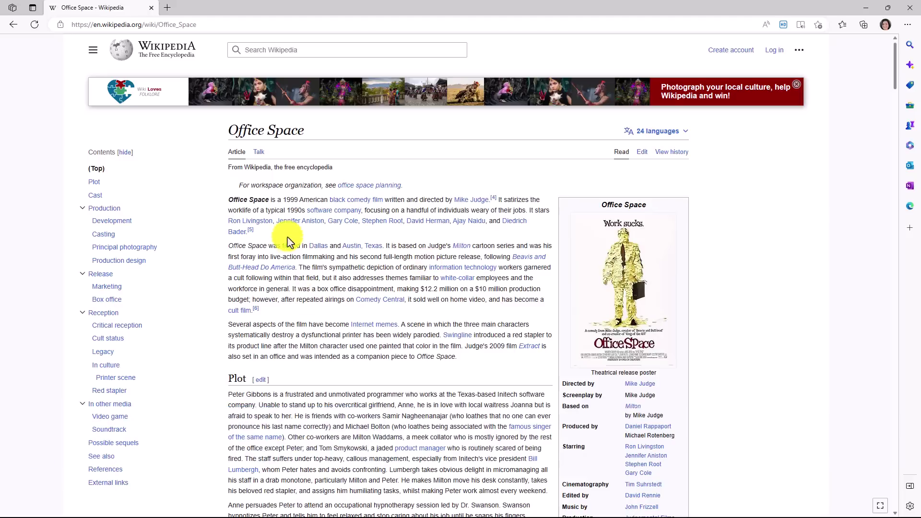
scroll(384, 238, "down", 2)
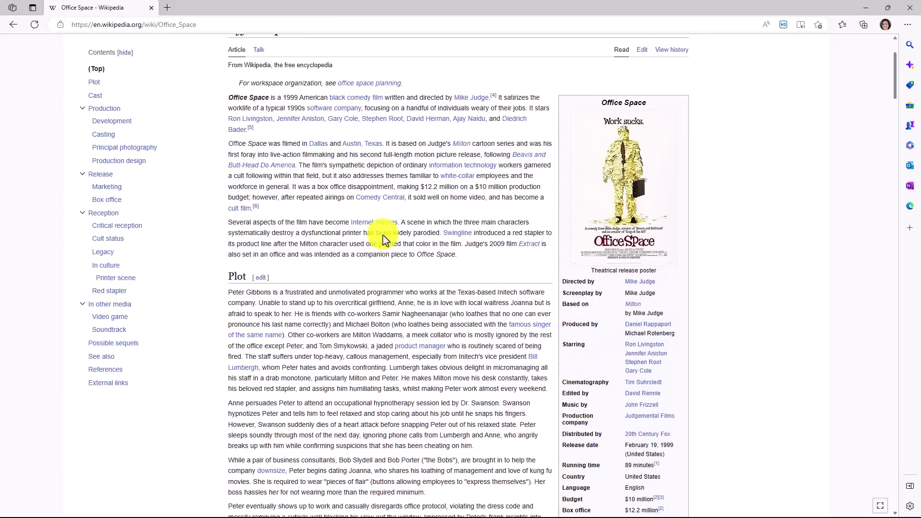
scroll(384, 238, "up", 2)
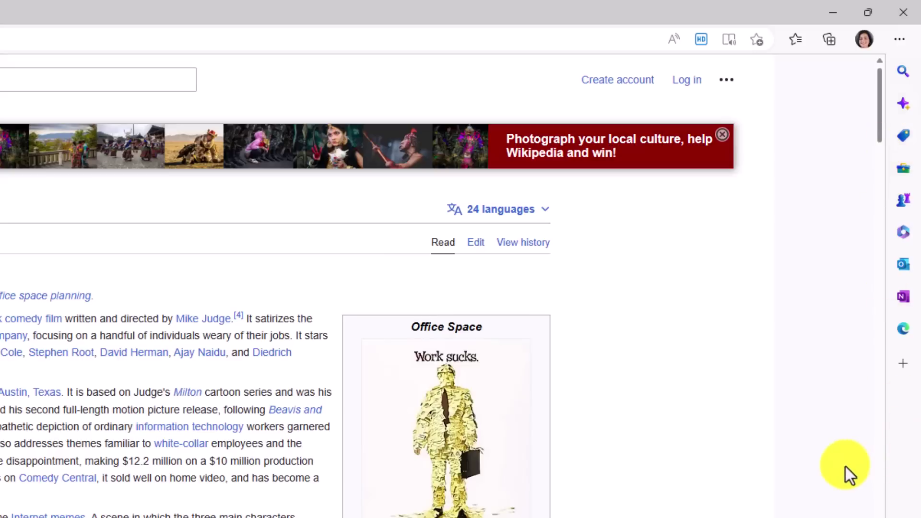
key("ctrl+shift+slash")
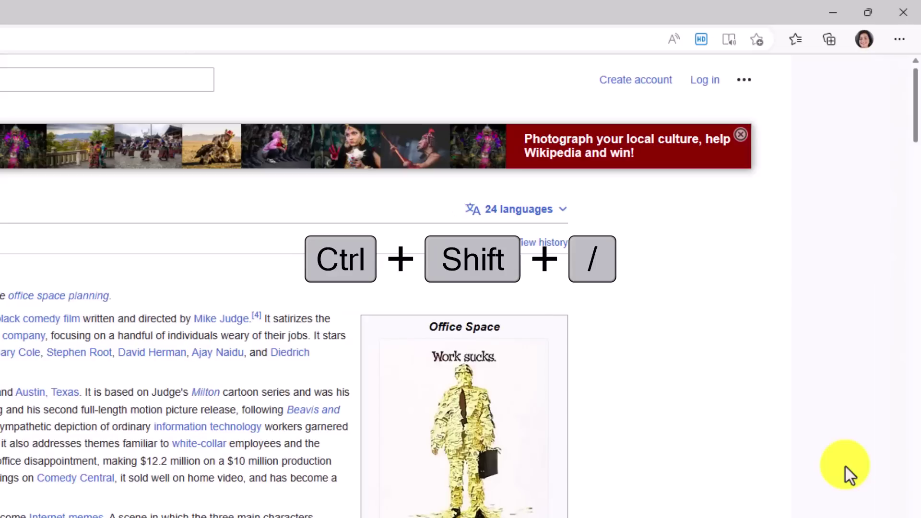
key("ctrl+shift+slash")
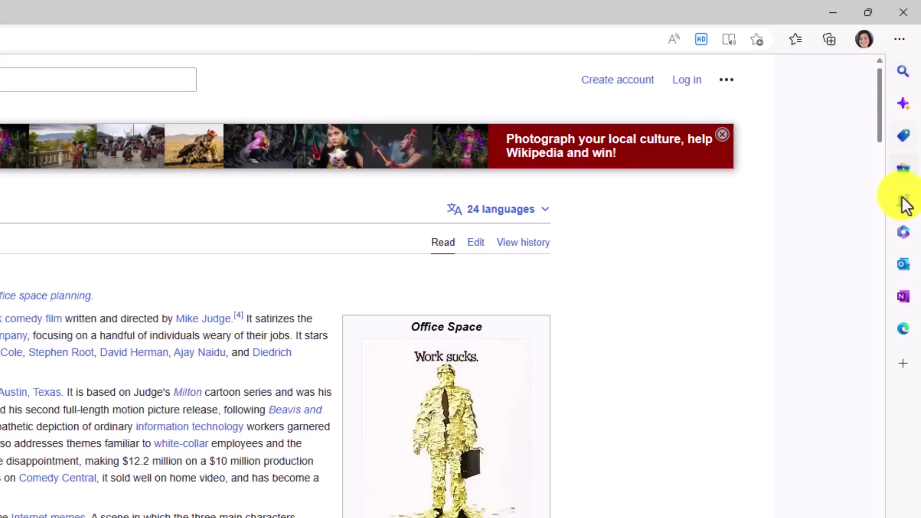
- Open Outlook in the Edge sidebar and browse its Calendar, People, To Do and Mail views
left_click(906, 271)
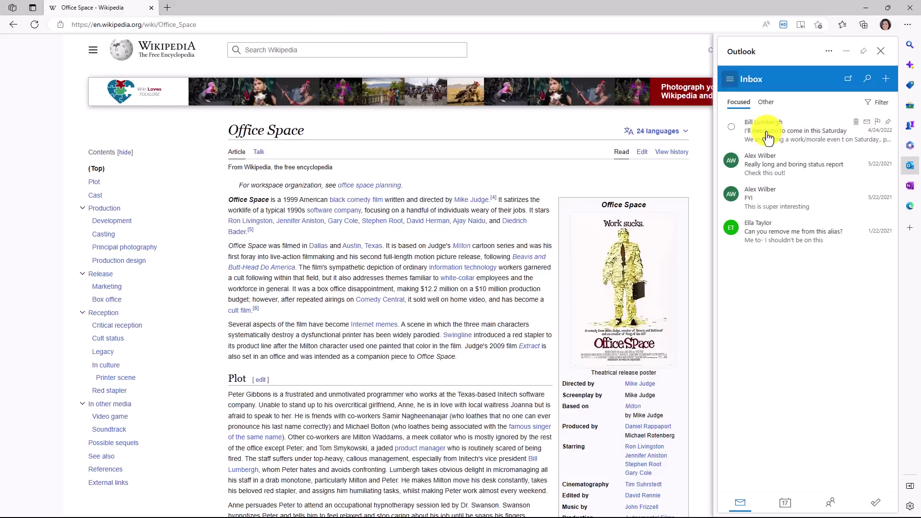
left_click(785, 502)
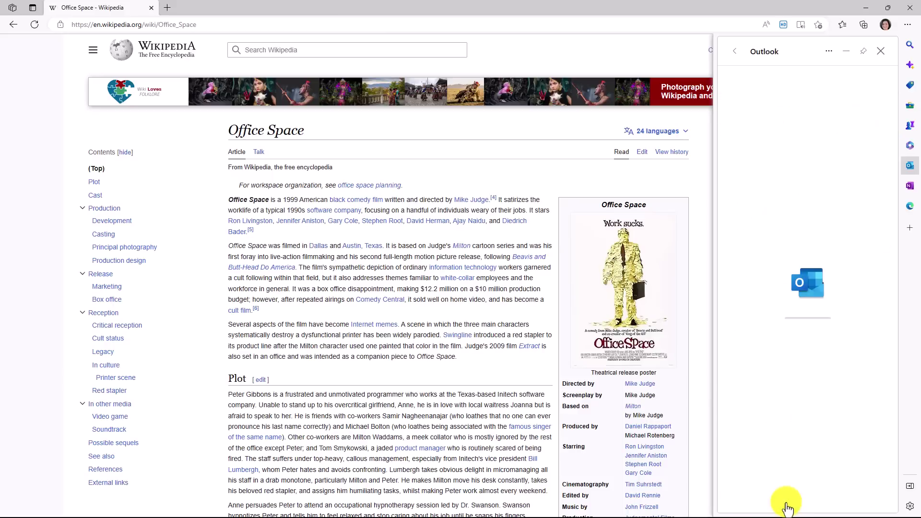
left_click(831, 502)
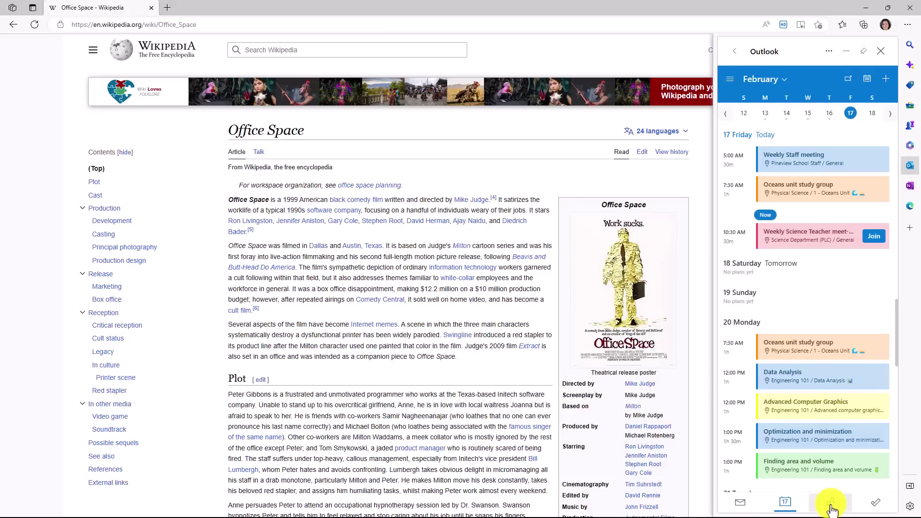
left_click(874, 508)
left_click(738, 503)
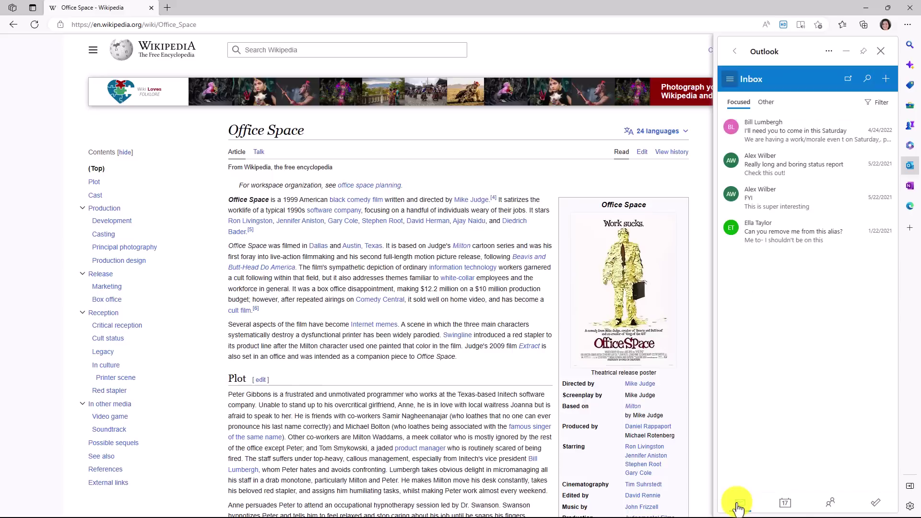
- Read the Saturday work email and pop it out into a full browser tab
left_click(780, 143)
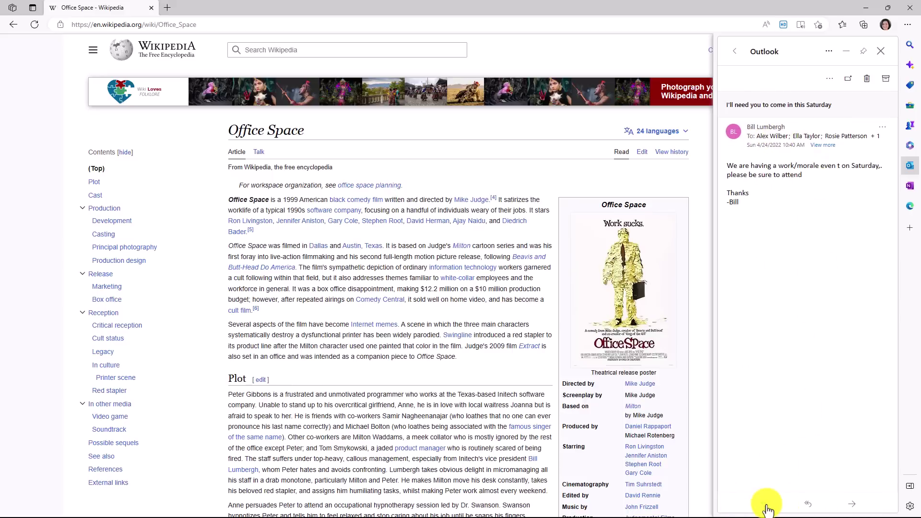
left_click(881, 128)
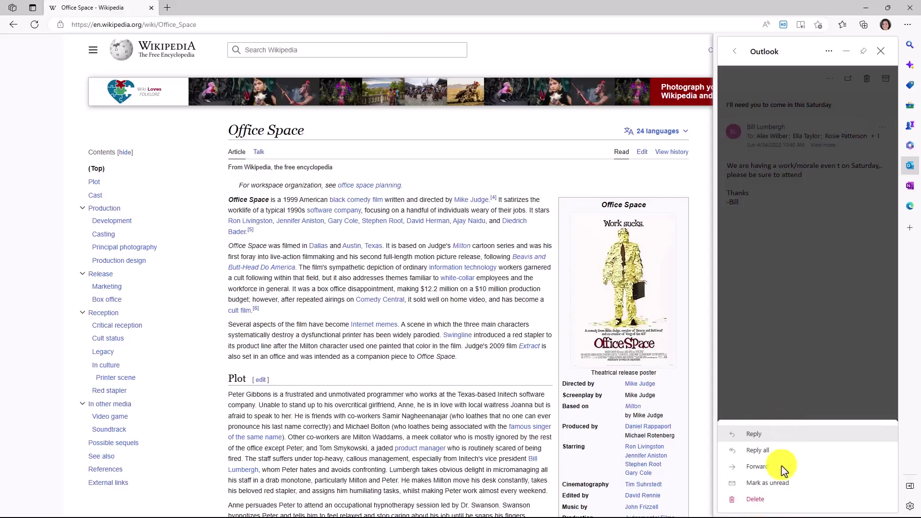
left_click(851, 224)
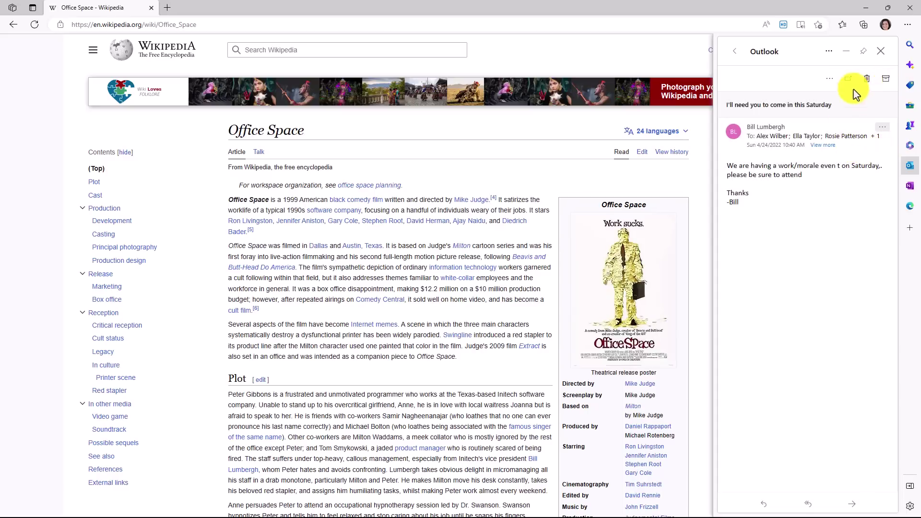
left_click(848, 86)
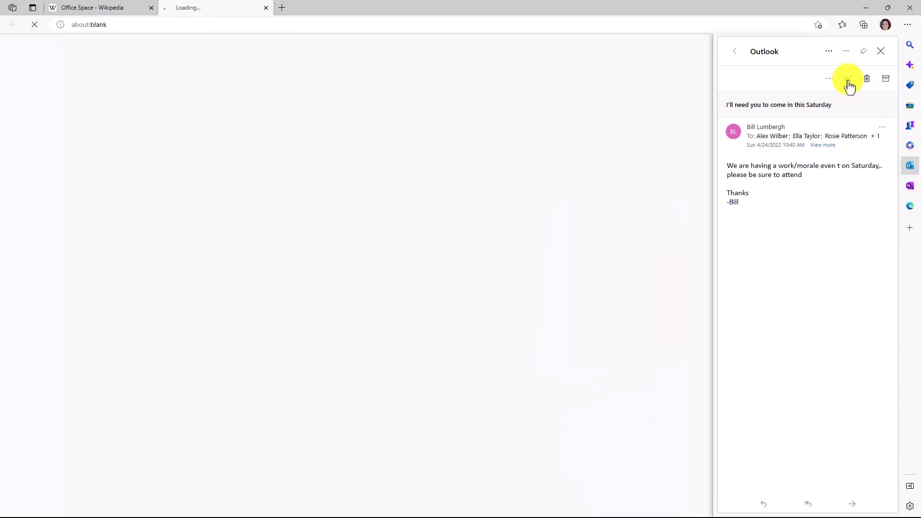